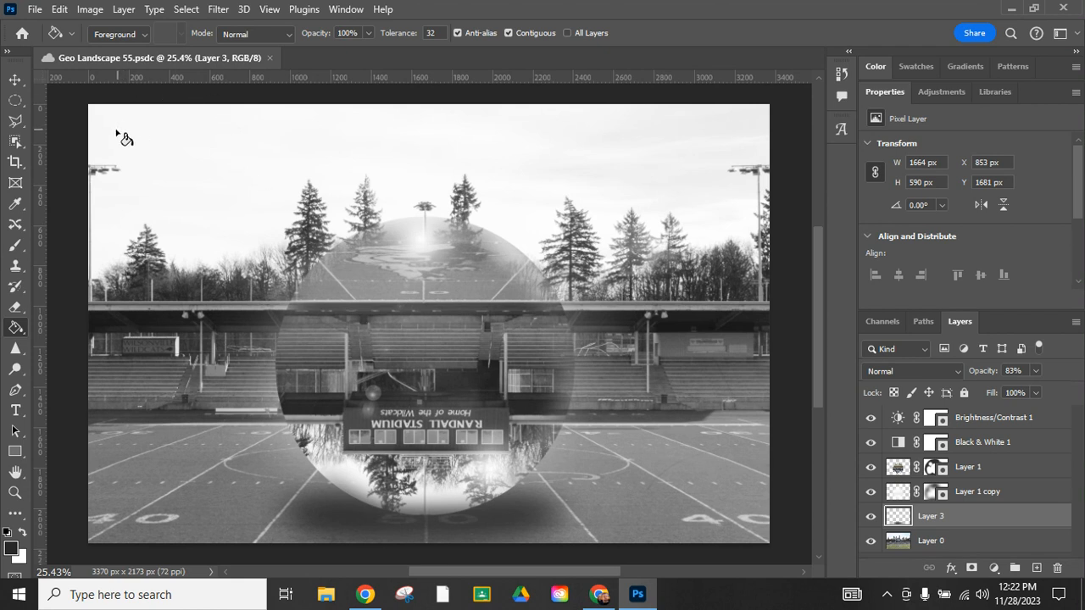
Step: Open the stadium photo IMG_9914 from the Photography folder on the desktop
left_click(36, 10)
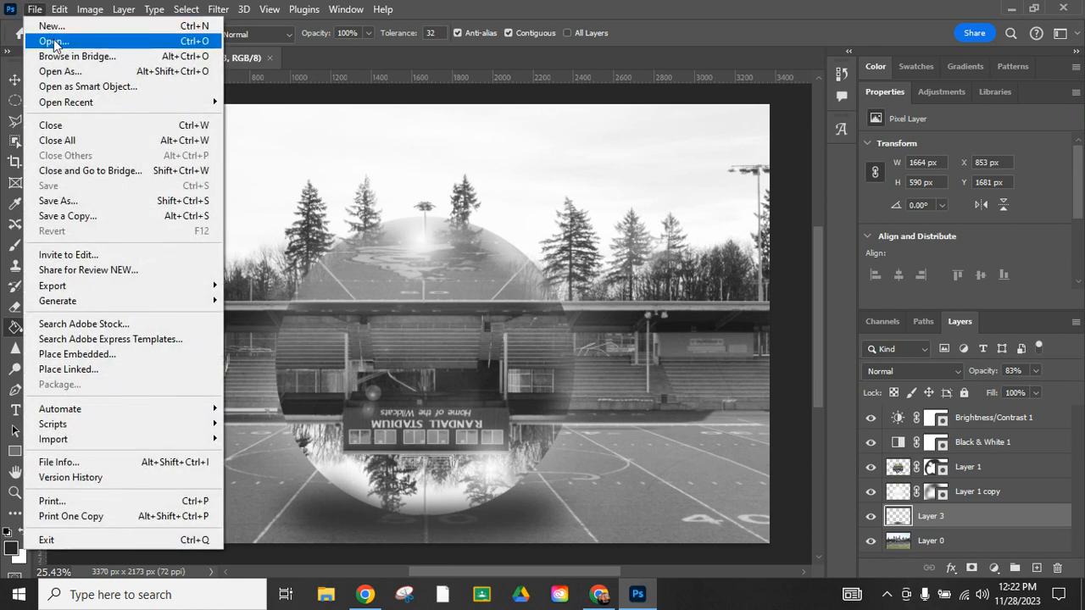
left_click(54, 42)
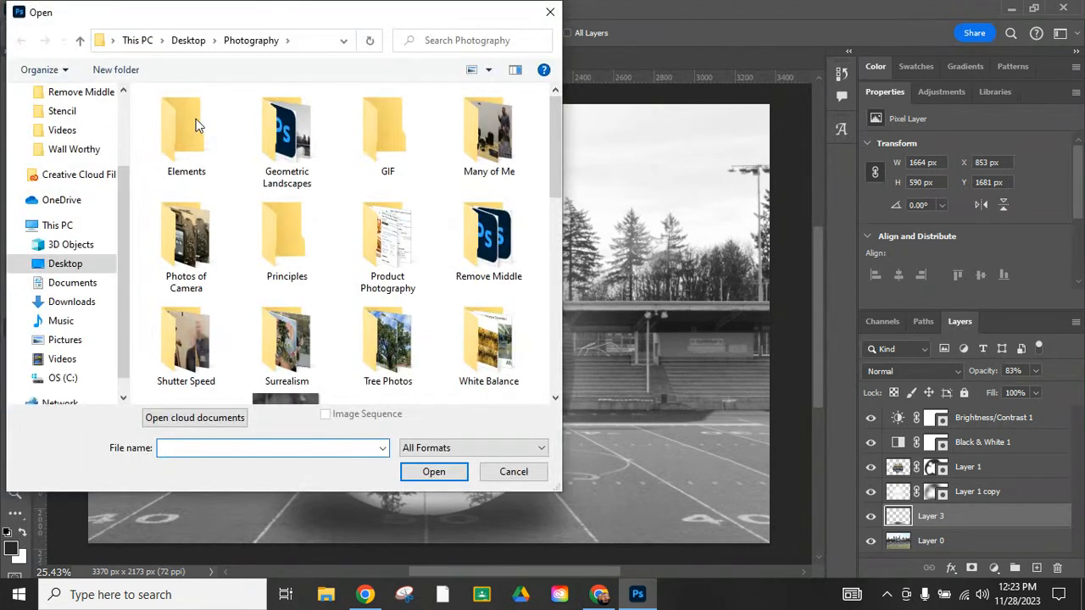
scroll(344, 210, "down", 1)
scroll(343, 203, "down", 1)
scroll(344, 204, "down", 2)
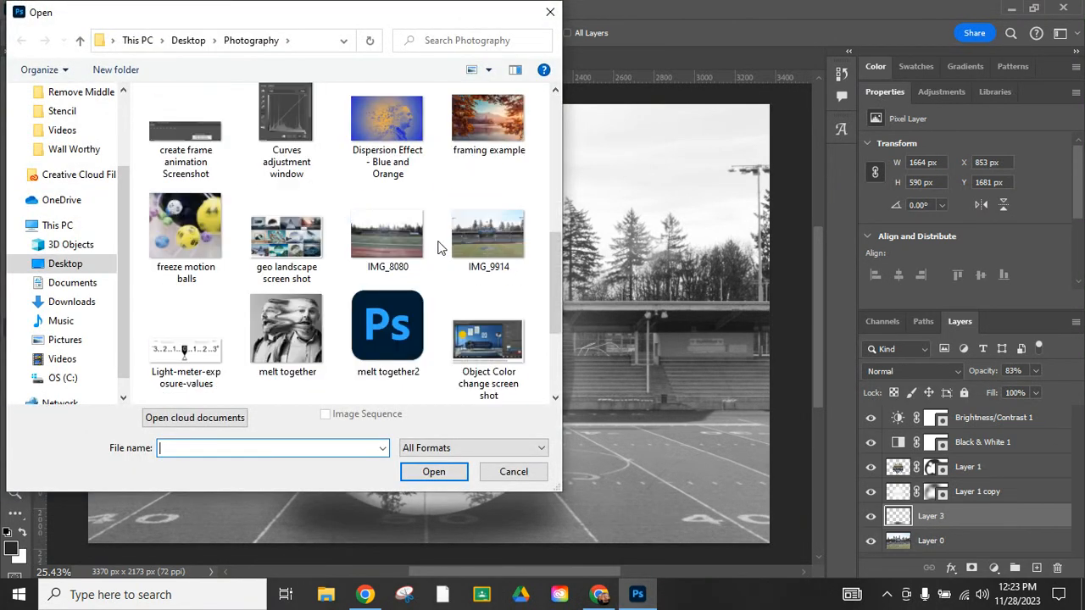
double_click(488, 235)
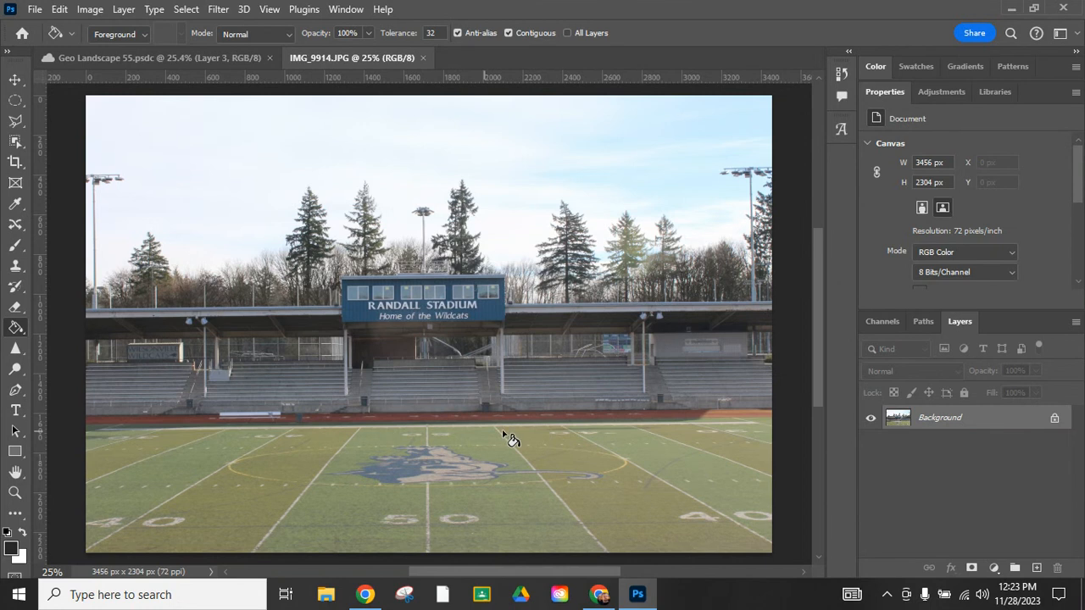
Step: Unlock the background layer and level the photo by rotating it about 0.8° clockwise with Free Transform
left_click(1054, 421)
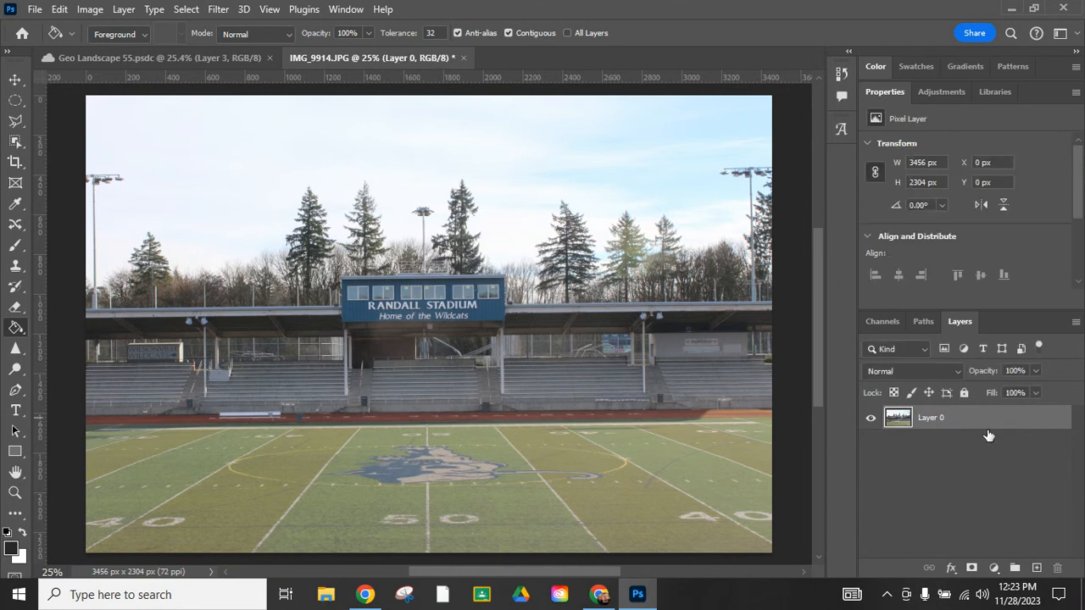
left_click(59, 9)
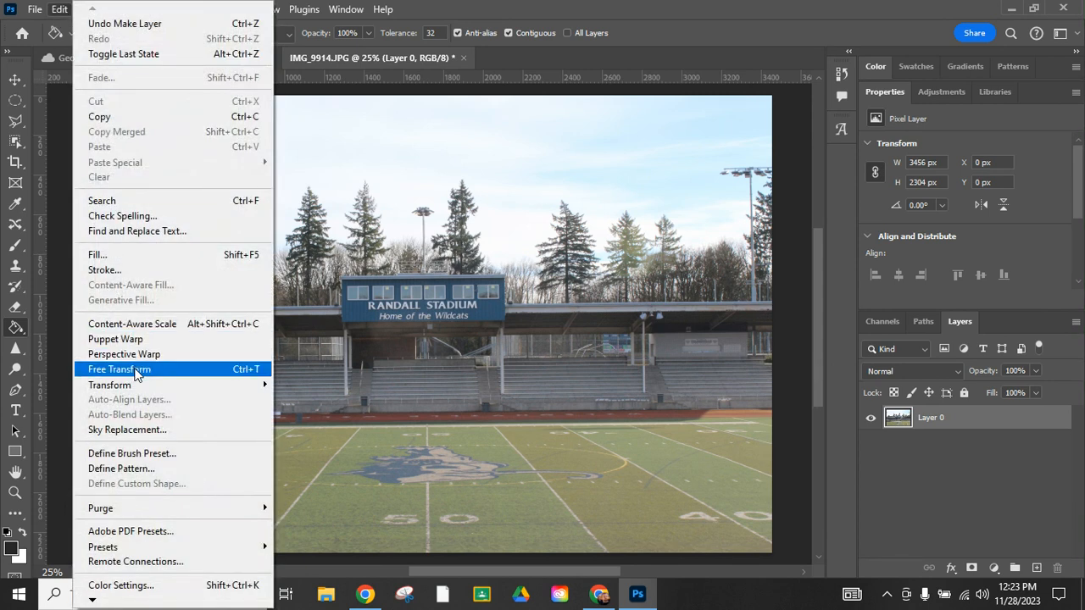
left_click(134, 371)
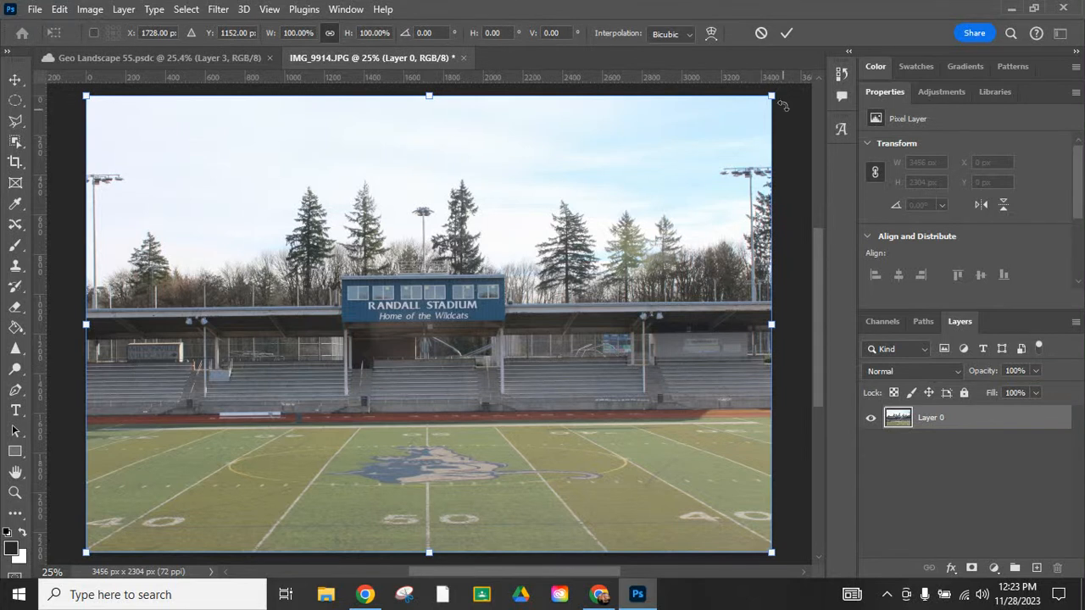
scroll(786, 98, "up", 1)
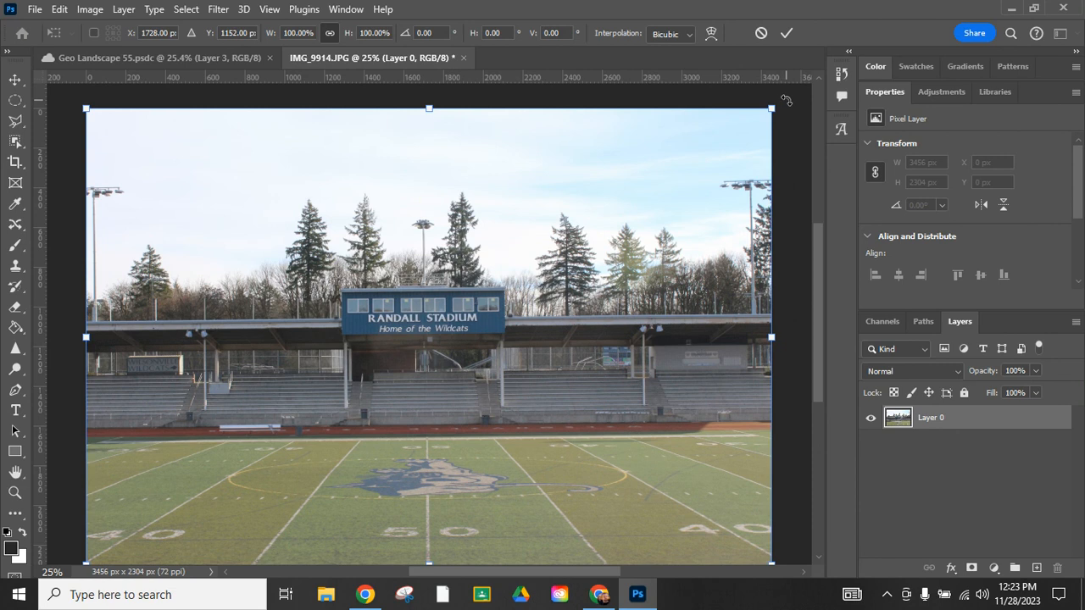
left_click_drag(789, 101, 791, 104)
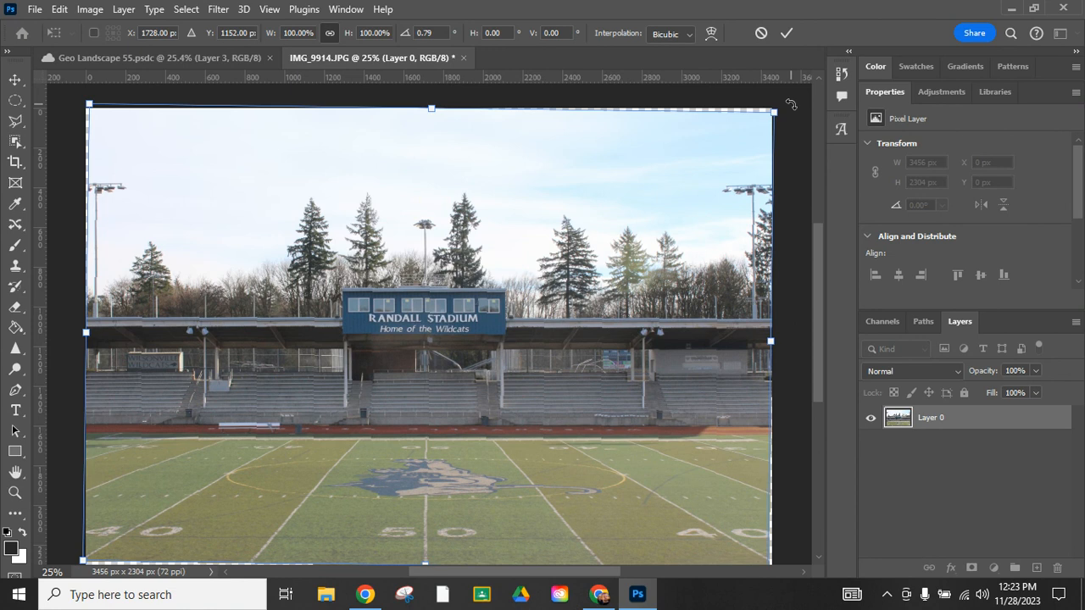
key("Return")
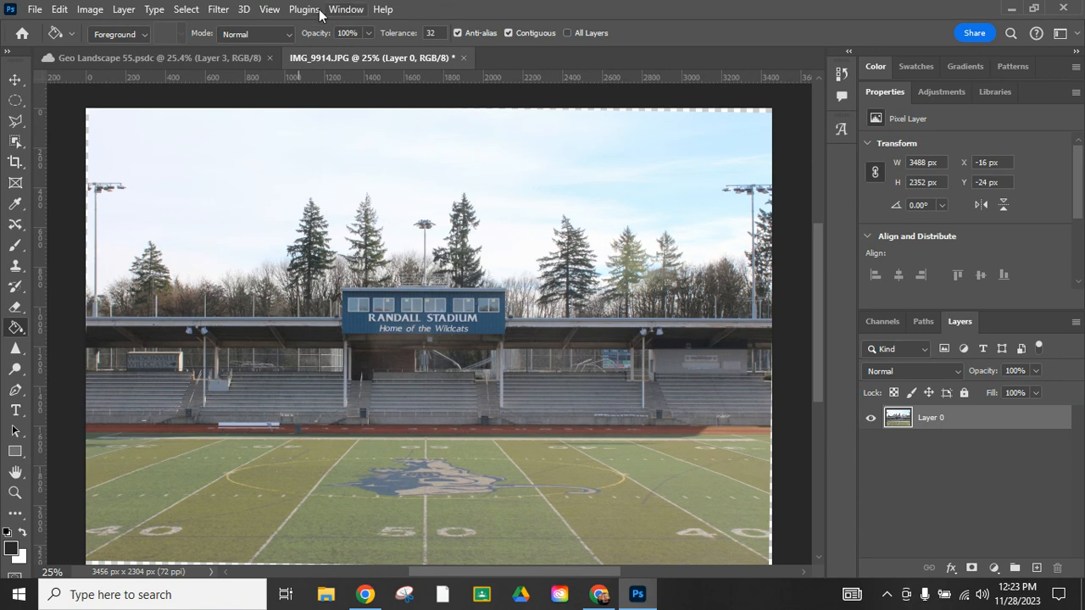
Step: Place one horizontal guide along the grandstand roof edge and another along the base of the bleachers to check levelness
left_click(272, 10)
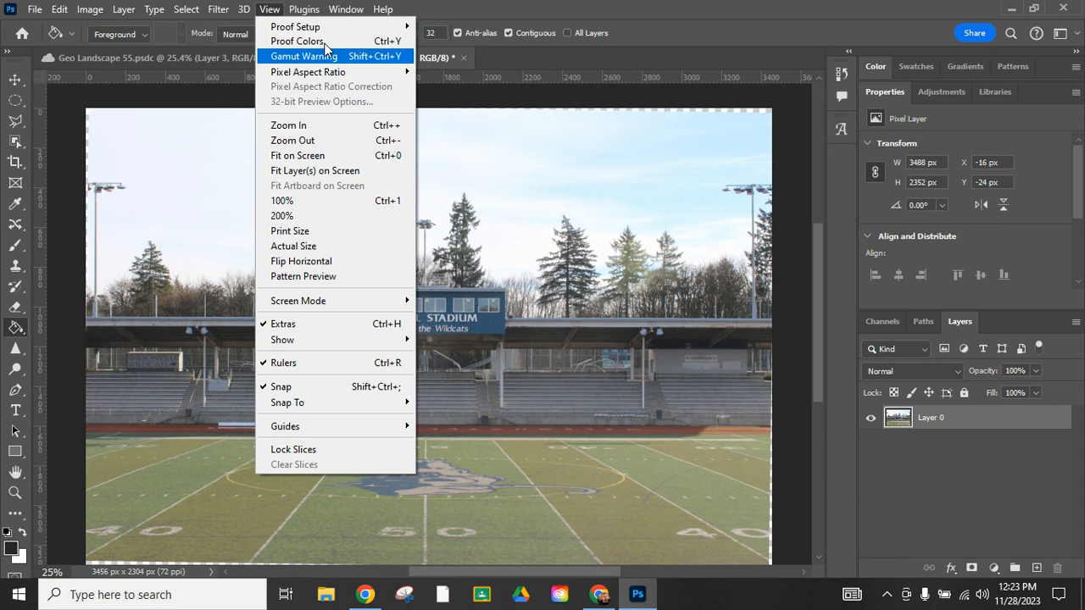
left_click(510, 6)
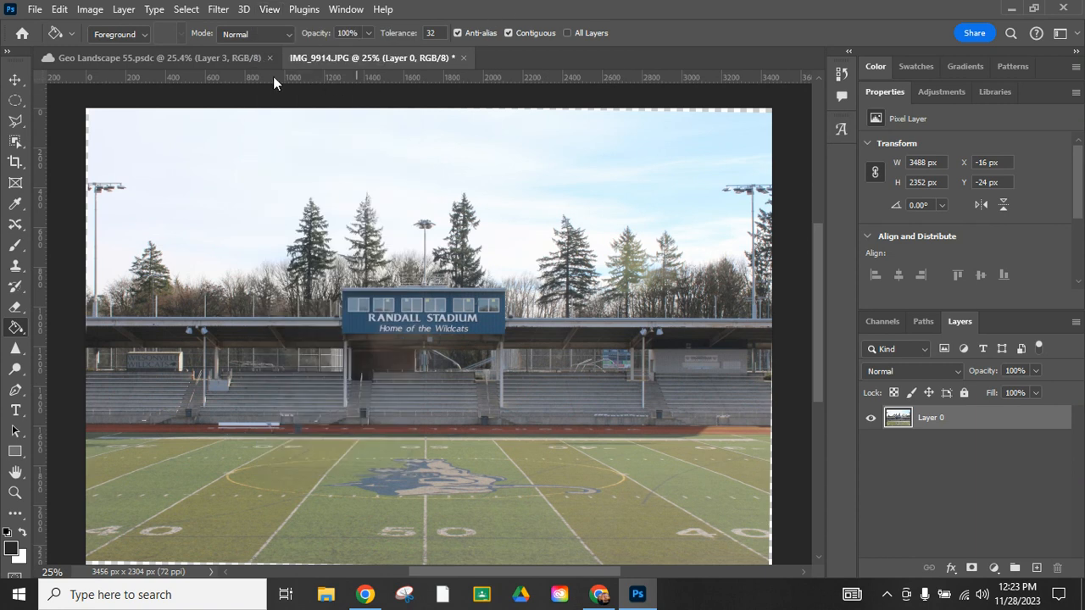
left_click_drag(273, 76, 224, 318)
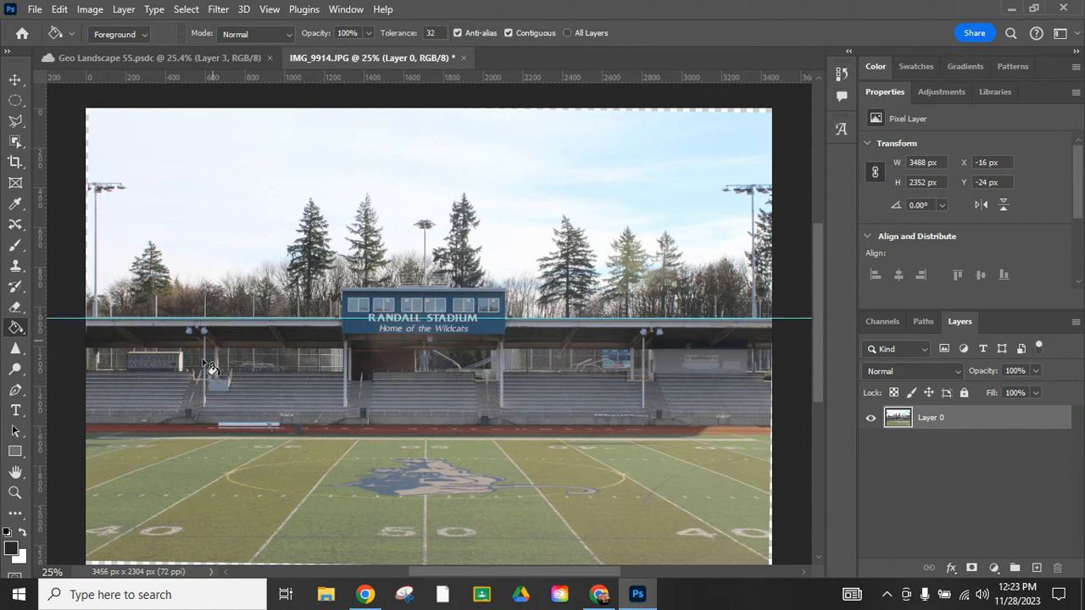
left_click_drag(236, 80, 121, 422)
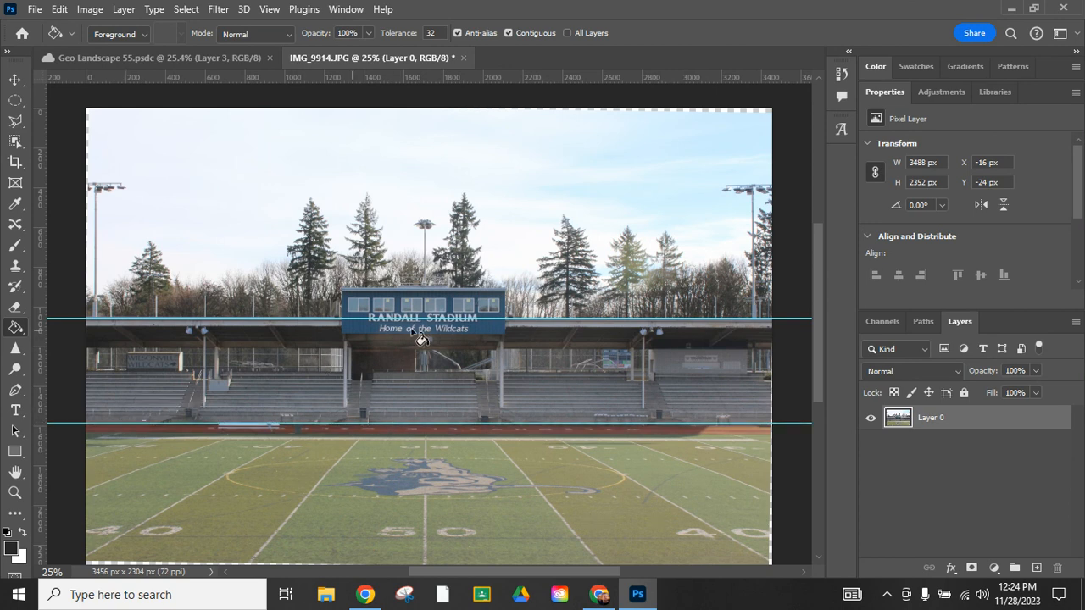
Step: Clear all guides from the photo
left_click(270, 10)
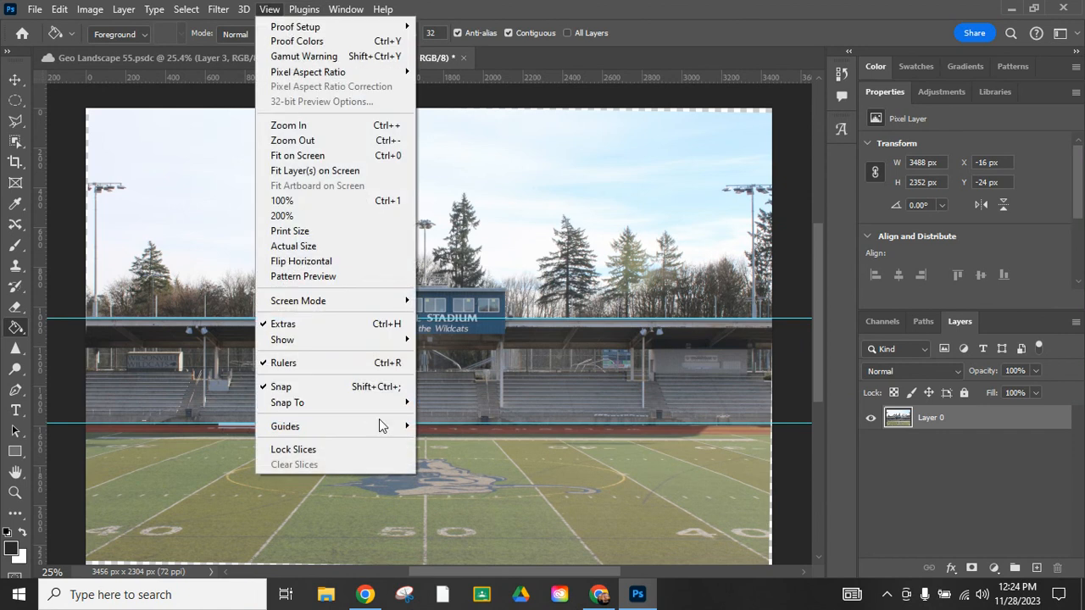
mouse_move(381, 427)
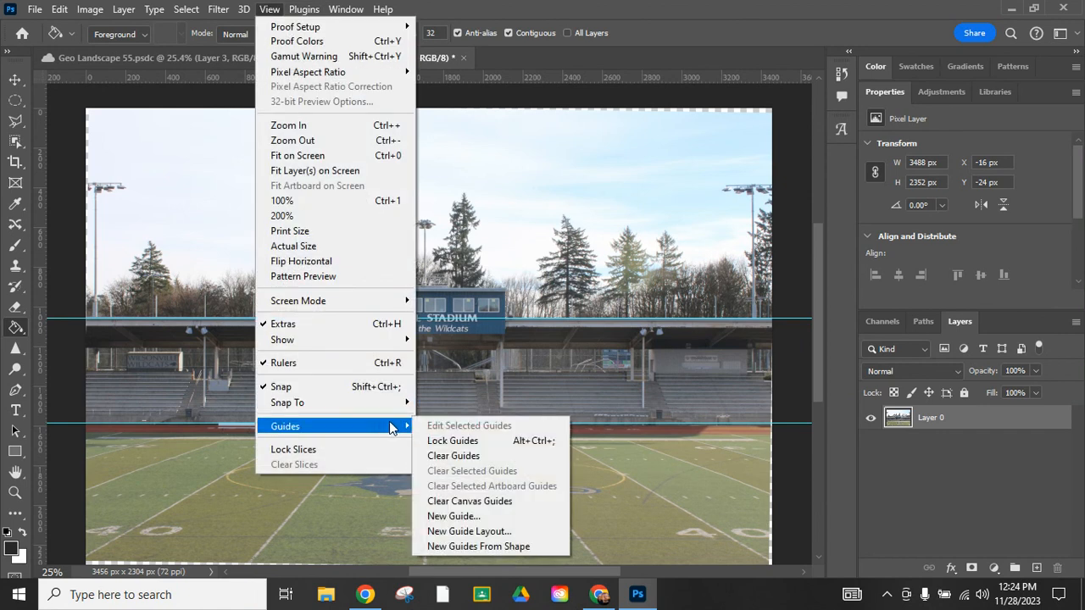
left_click(465, 462)
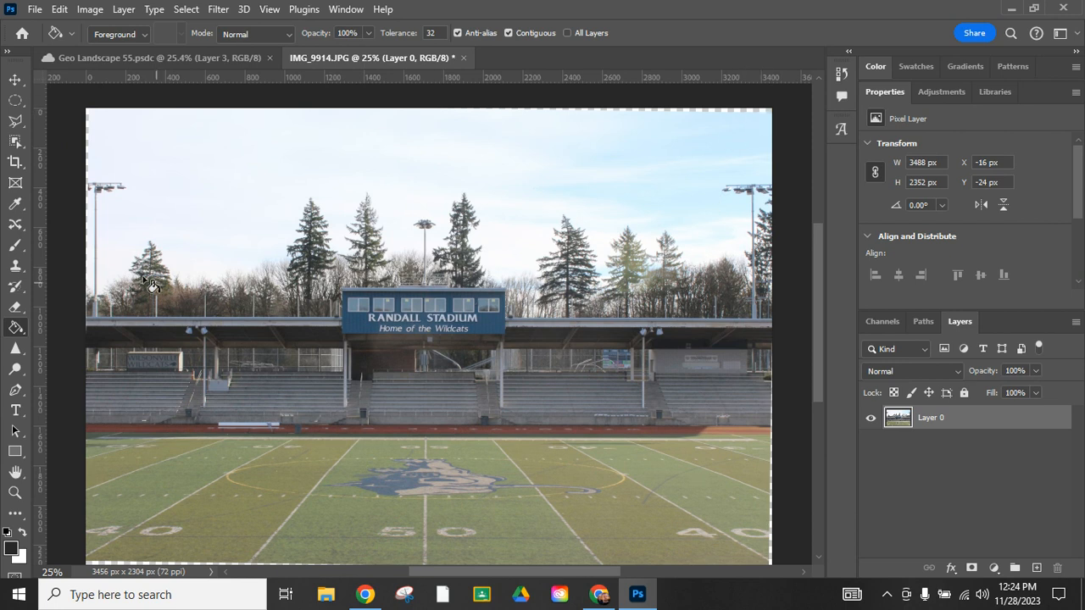
Step: Crop all four sides of the photo to about 3376 x 2224 px, removing the transparent edges left by the rotation
left_click(13, 170)
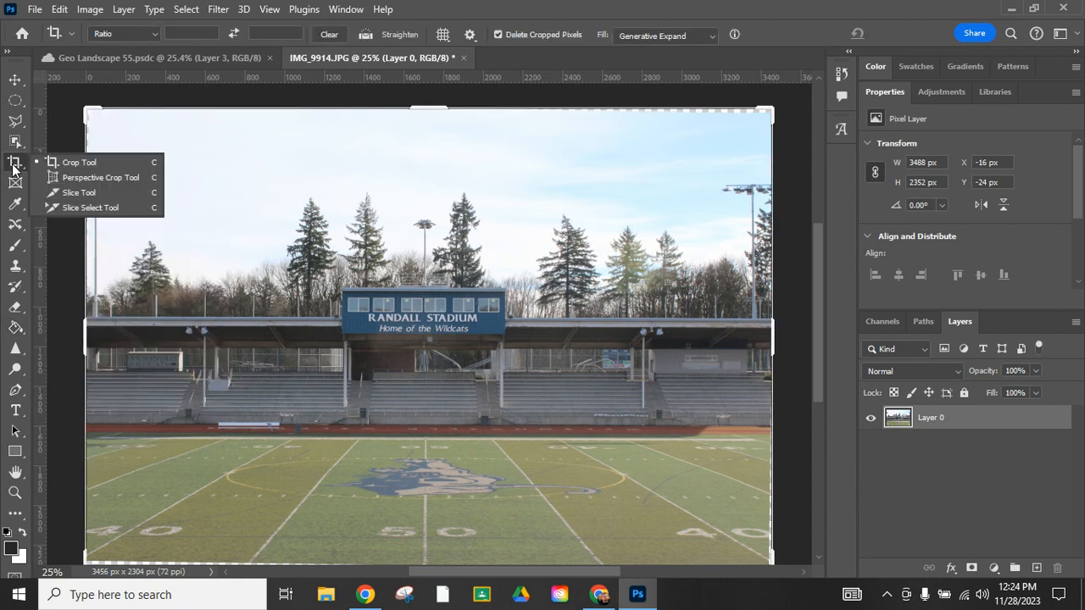
left_click(433, 109)
left_click_drag(433, 109, 438, 111)
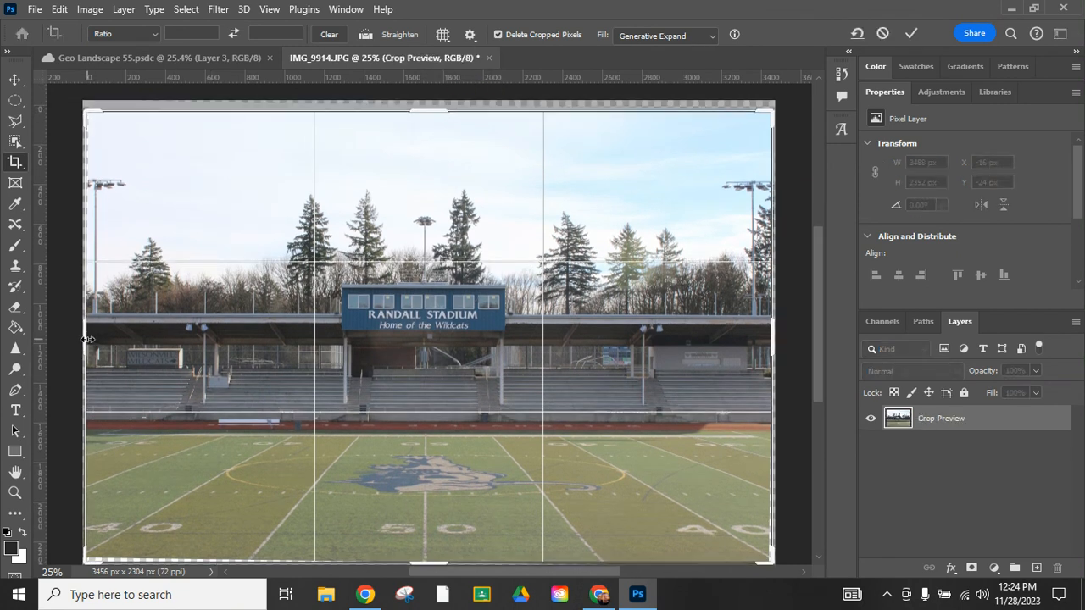
left_click_drag(88, 339, 94, 340)
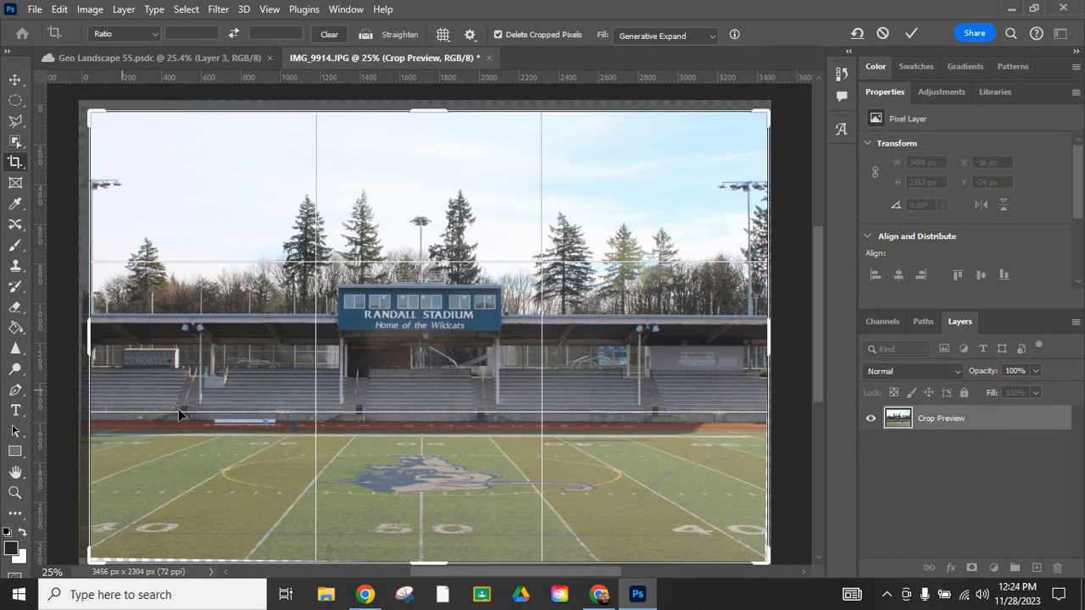
left_click_drag(432, 562, 439, 557)
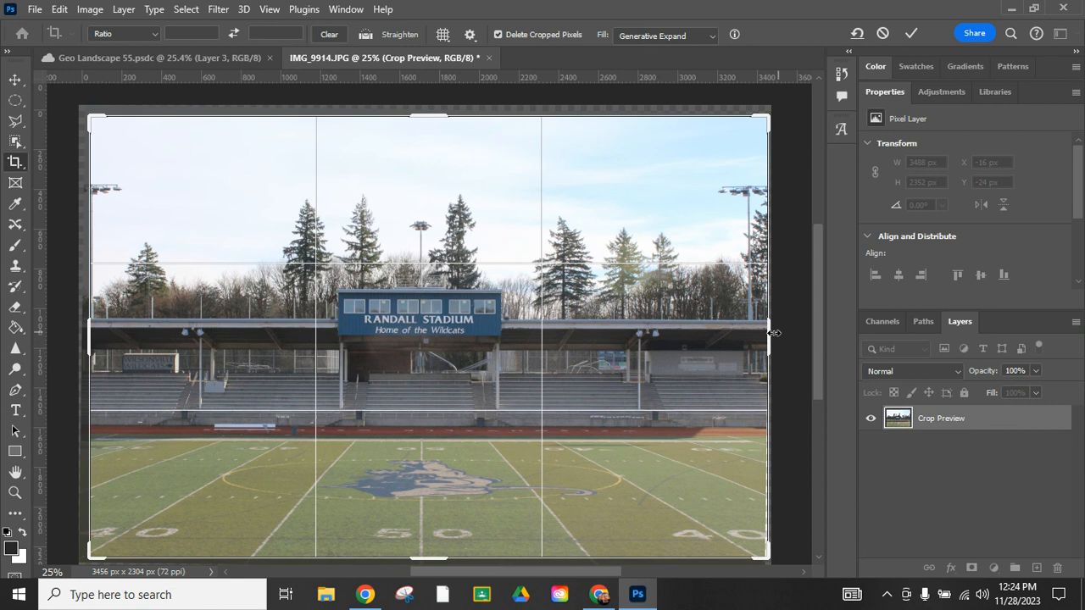
left_click_drag(774, 333, 764, 338)
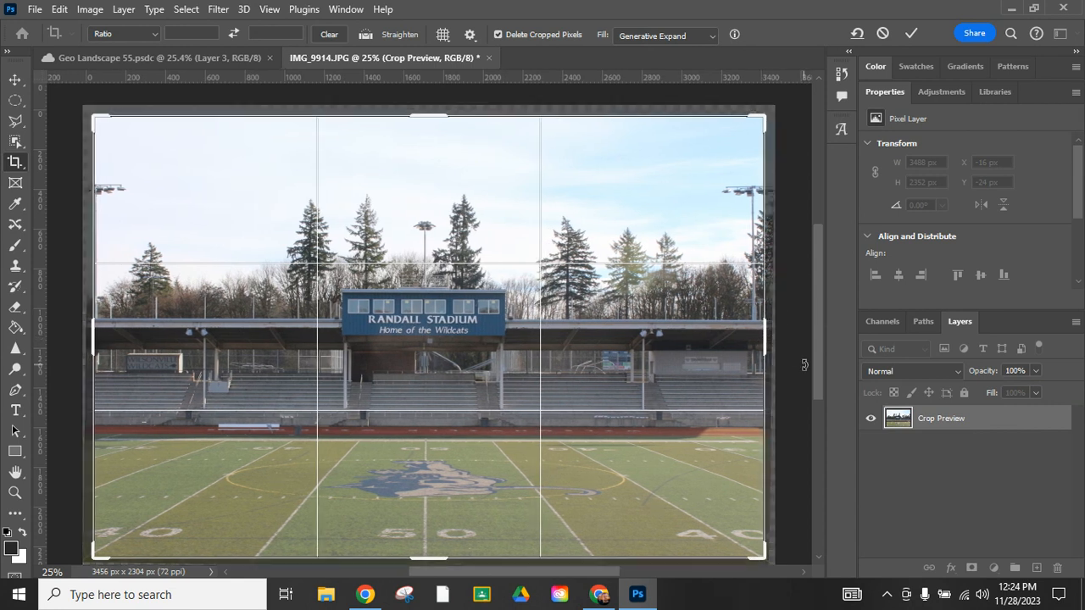
key("Return")
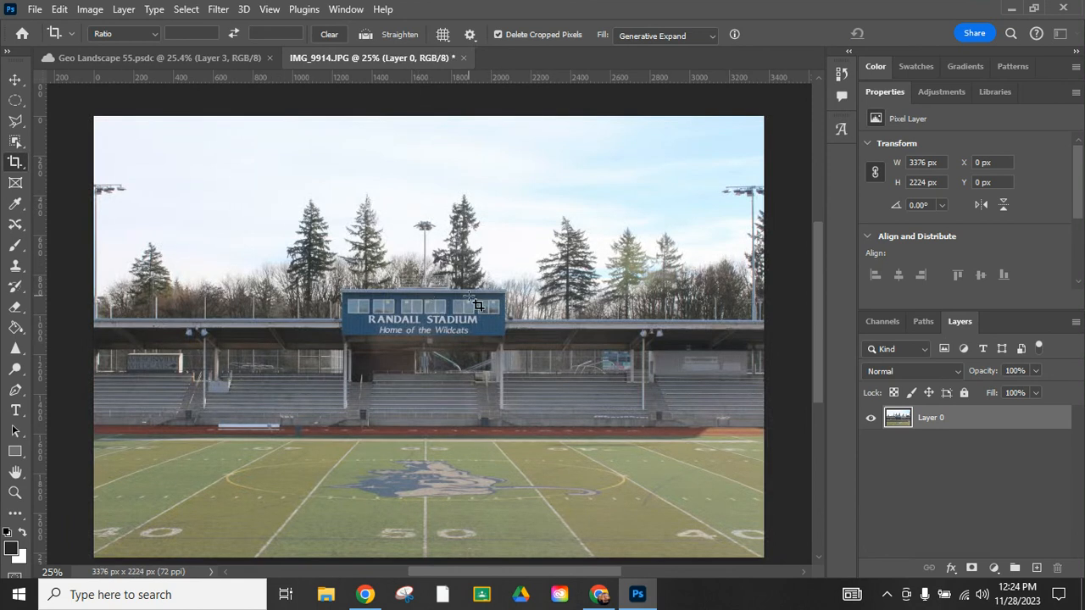
Step: Draw a perfectly circular selection about 1428 px wide around the stadium press box and field logo with the Elliptical Marquee tool
left_click(21, 101)
left_click(55, 100)
key("shift+m")
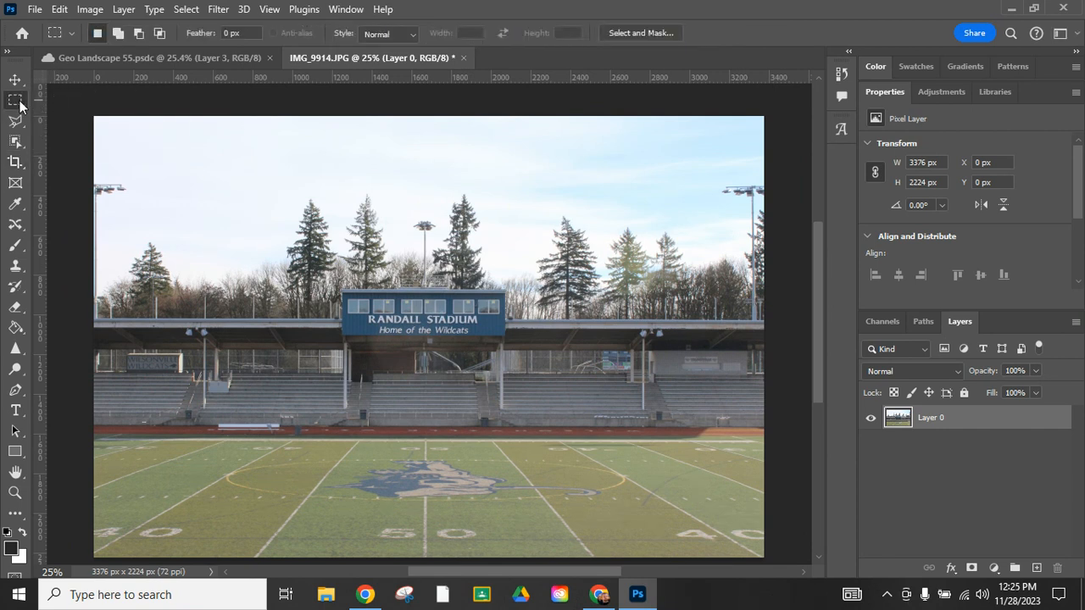
left_click(15, 103)
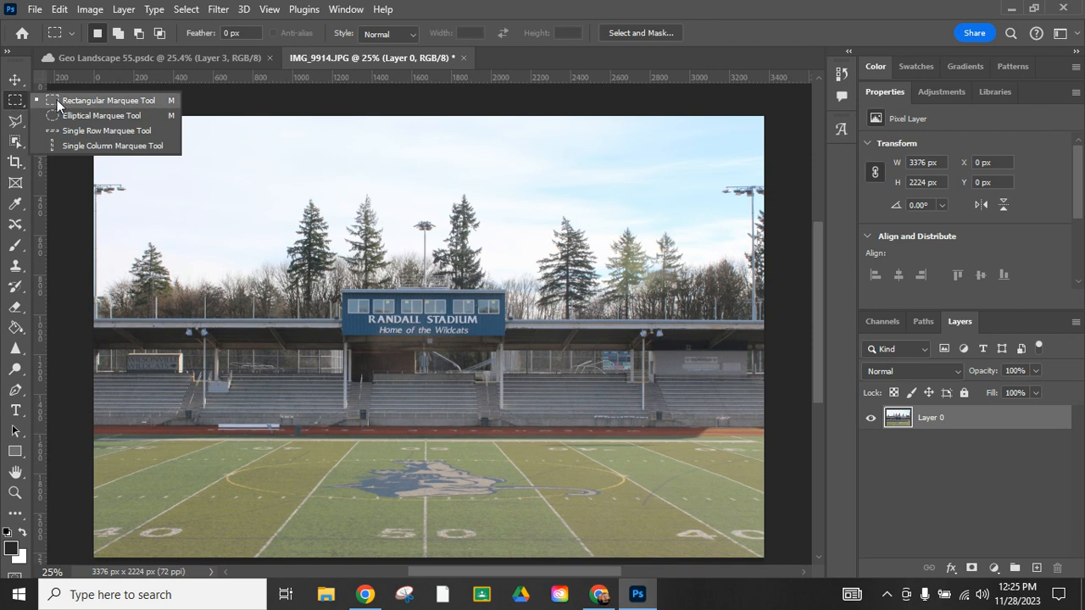
left_click(99, 116)
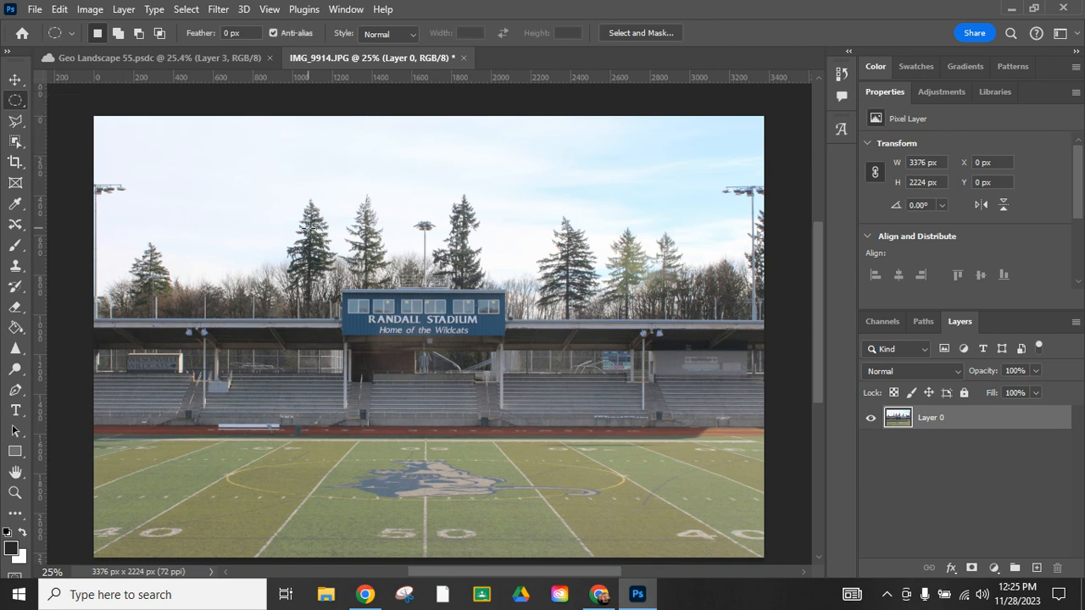
left_click_drag(284, 235, 614, 517)
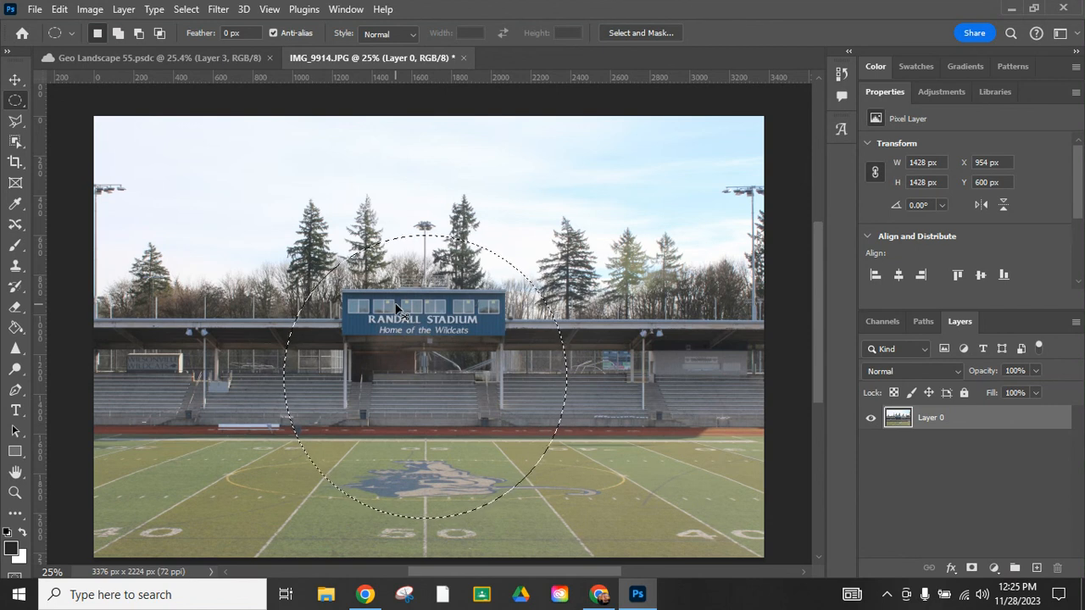
Step: Copy the circular selection to a new layer and check the cutout by briefly hiding Layer 0
key("ctrl+j")
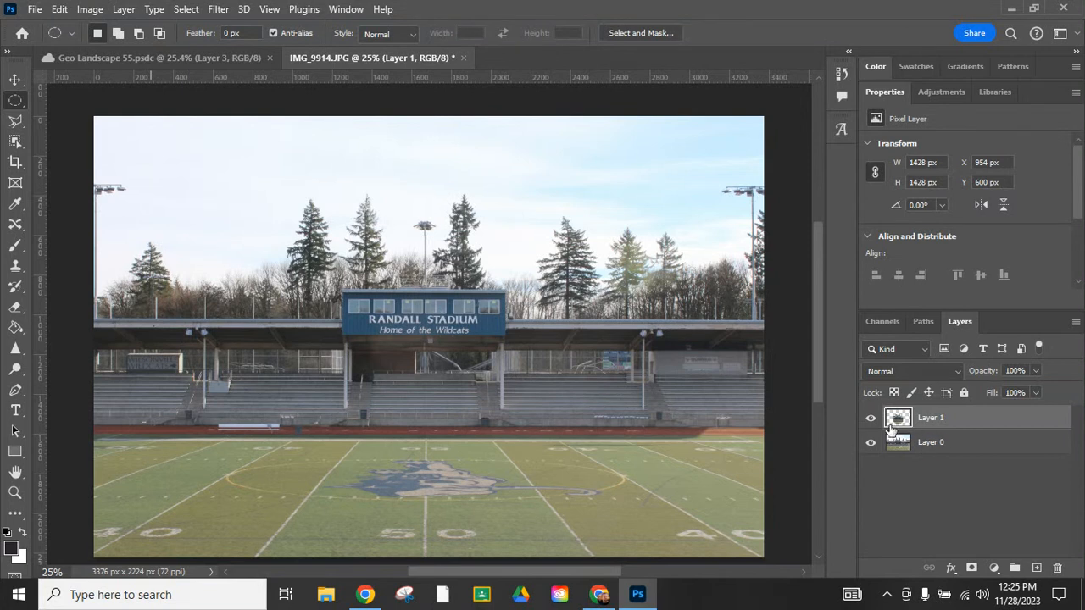
left_click(871, 444)
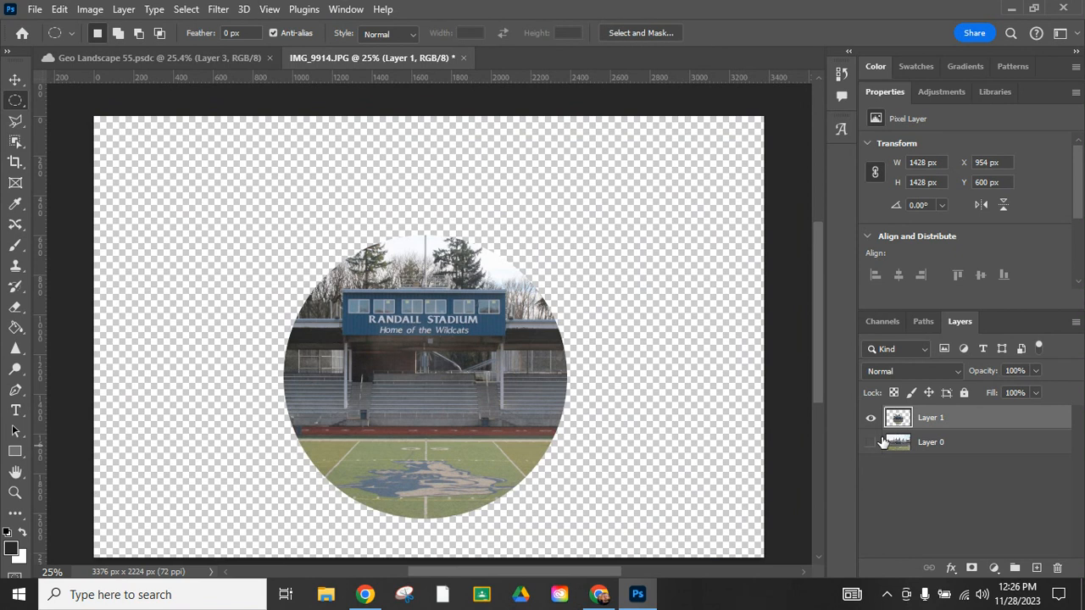
left_click(872, 442)
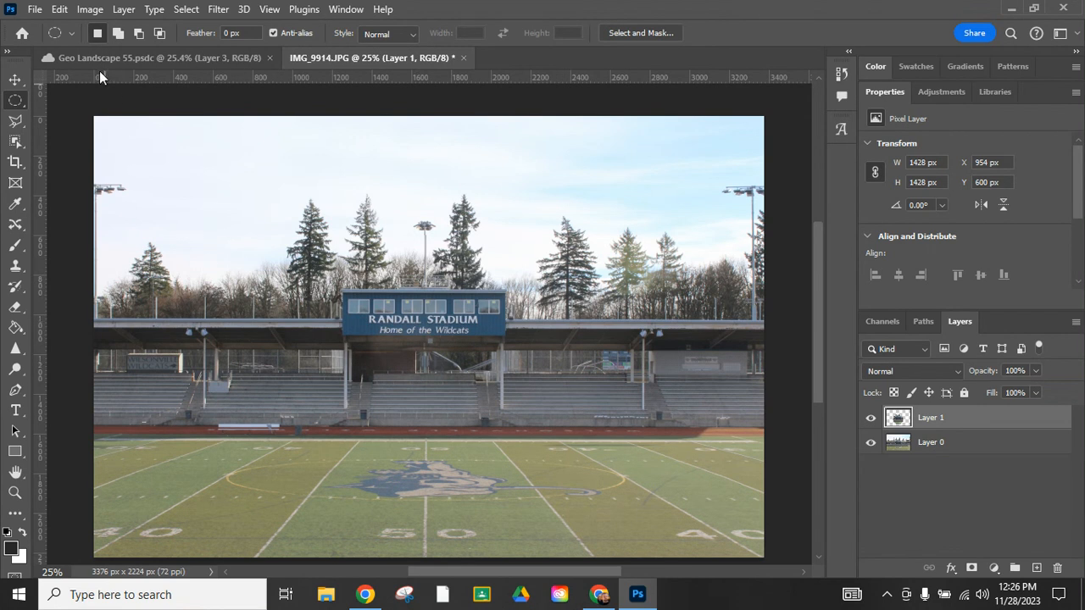
Step: Rotate the circular Layer 1 by 180° with Free Transform so it is upside down
left_click(59, 10)
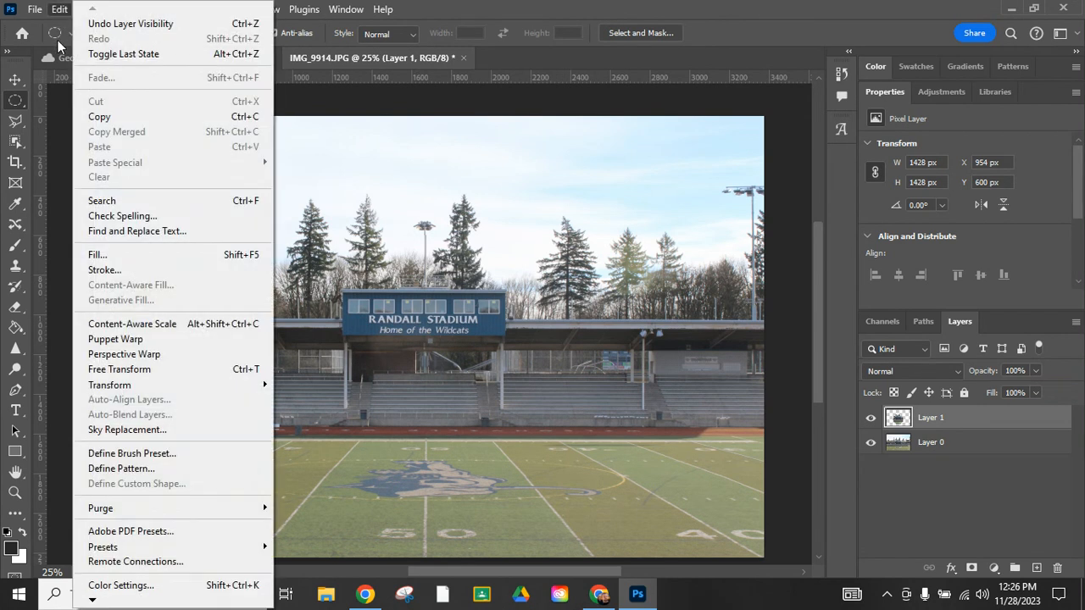
left_click(202, 375)
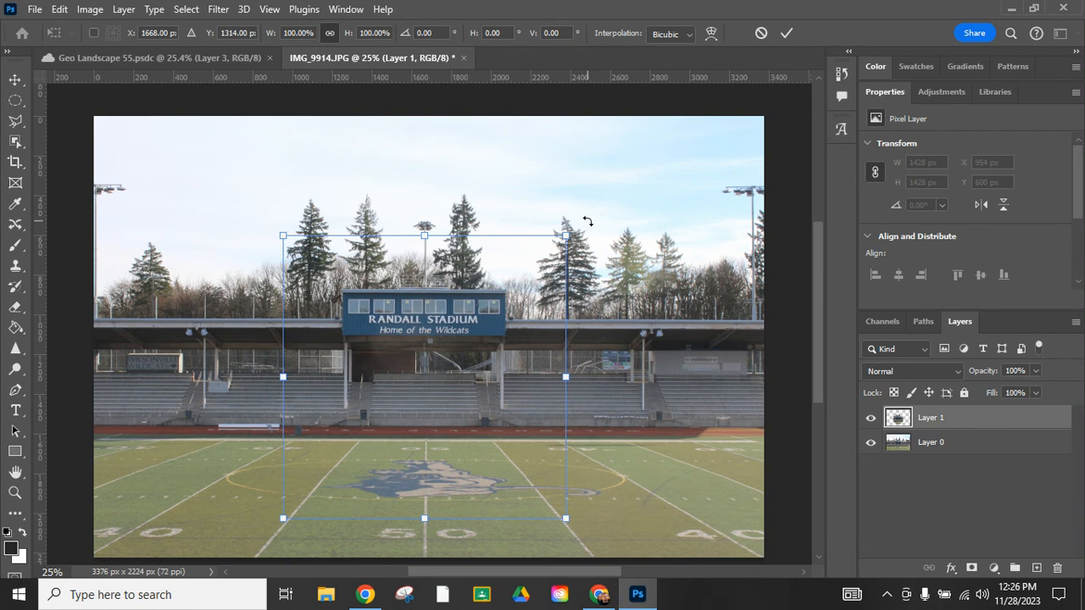
left_click_drag(586, 221, 285, 520)
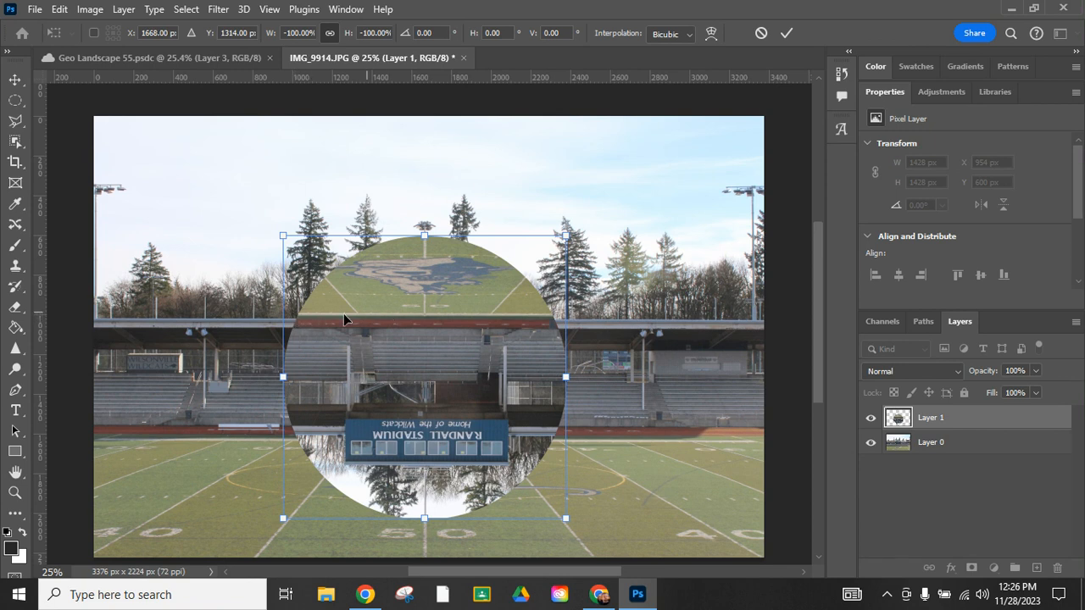
Step: Nudge the upside-down circle straight down until its transform reference point sits at Y 1342 px, and apply the transform
key("Down")
key("Down")
key("Down")
key("Down")
key("Down")
key("Down")
key("Down")
key("Down")
key("Down")
key("Down")
key("Down")
key("Down")
key("Down")
key("Down")
key("Down")
key("Down")
key("Down")
key("Down")
key("Down")
key("Down")
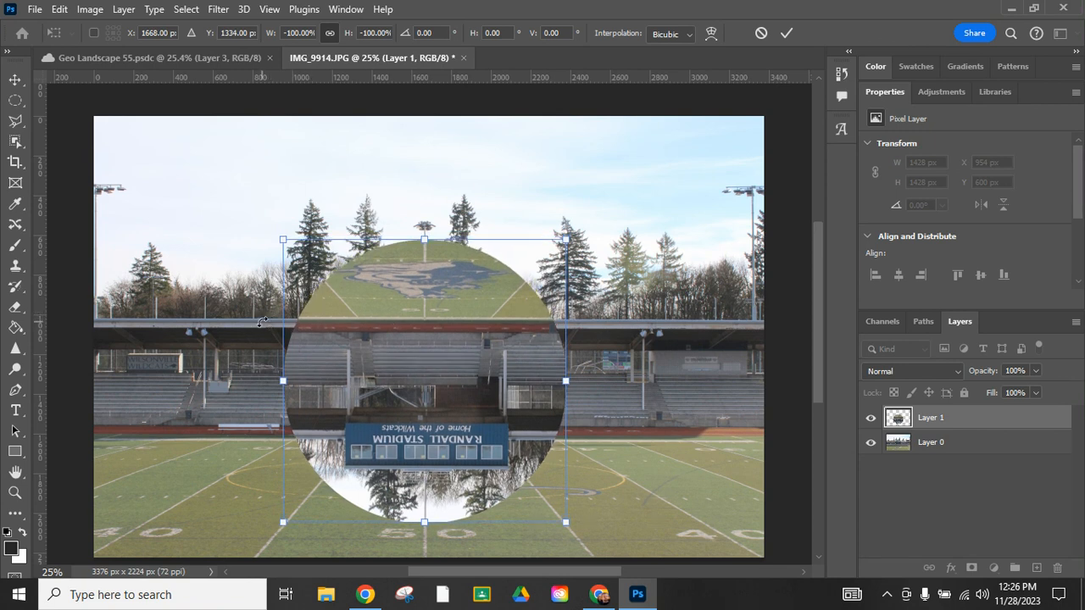
key("Down")
key("Down")
key("Down")
key("Down")
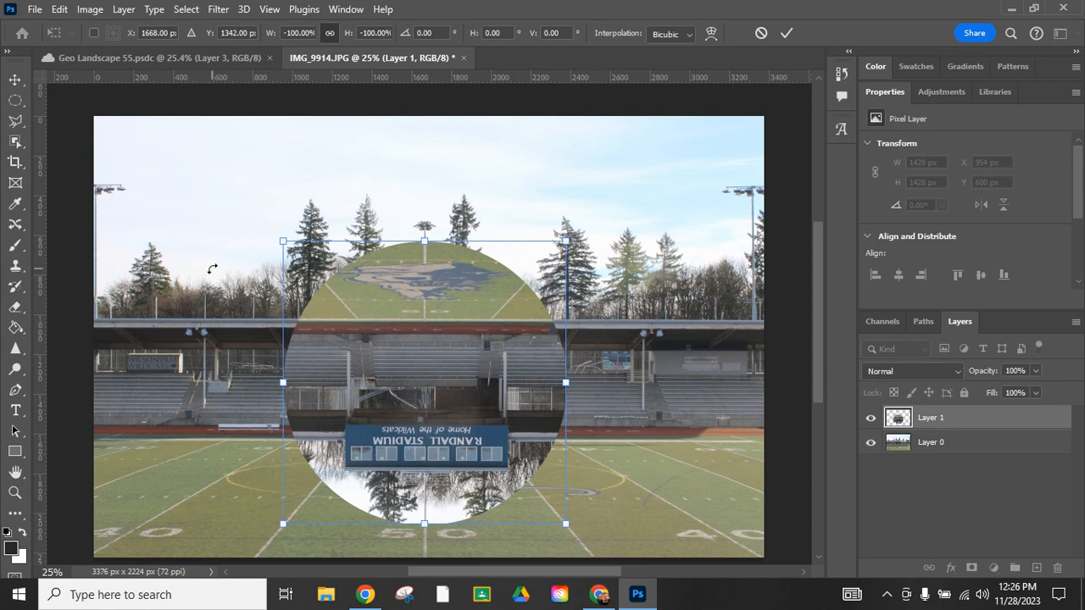
key("Return")
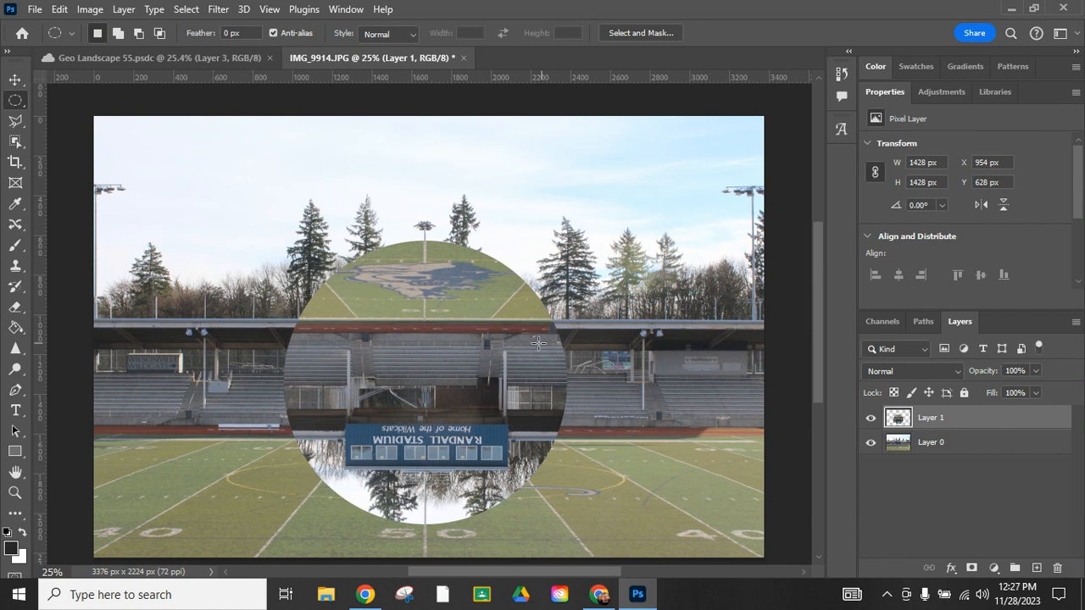
Step: Add a Black & White adjustment layer, plus a Brightness/Contrast adjustment layer with brightness 14 and contrast 66
left_click(994, 567)
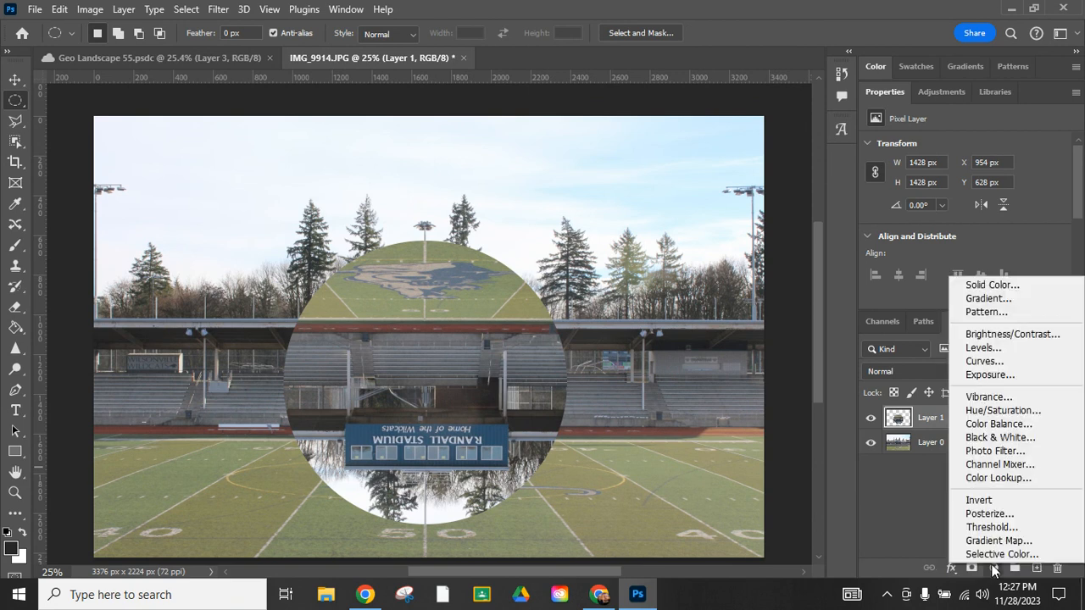
left_click(1001, 437)
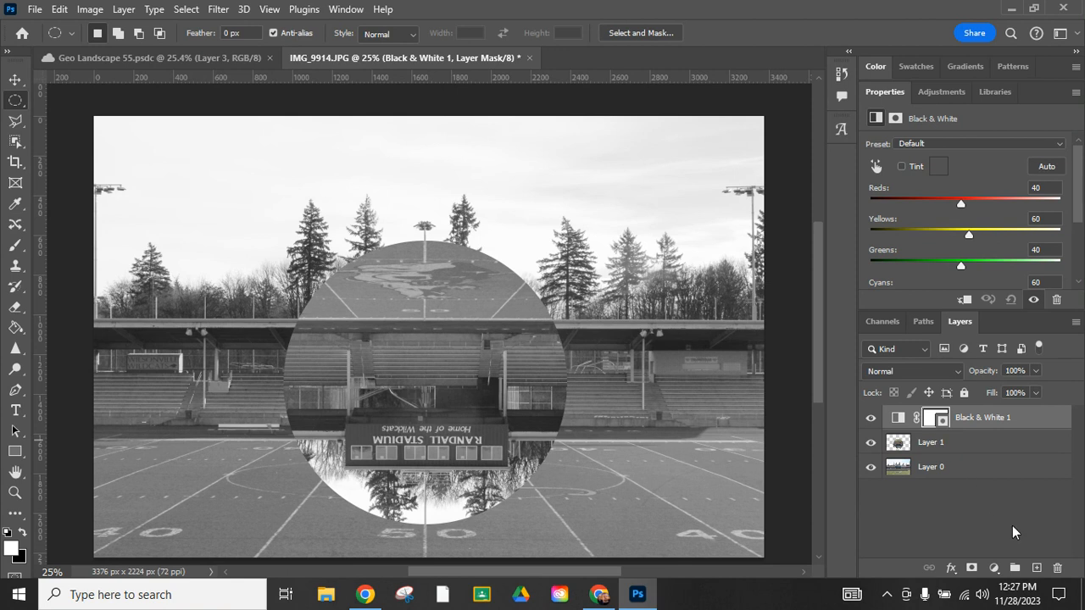
left_click(995, 573)
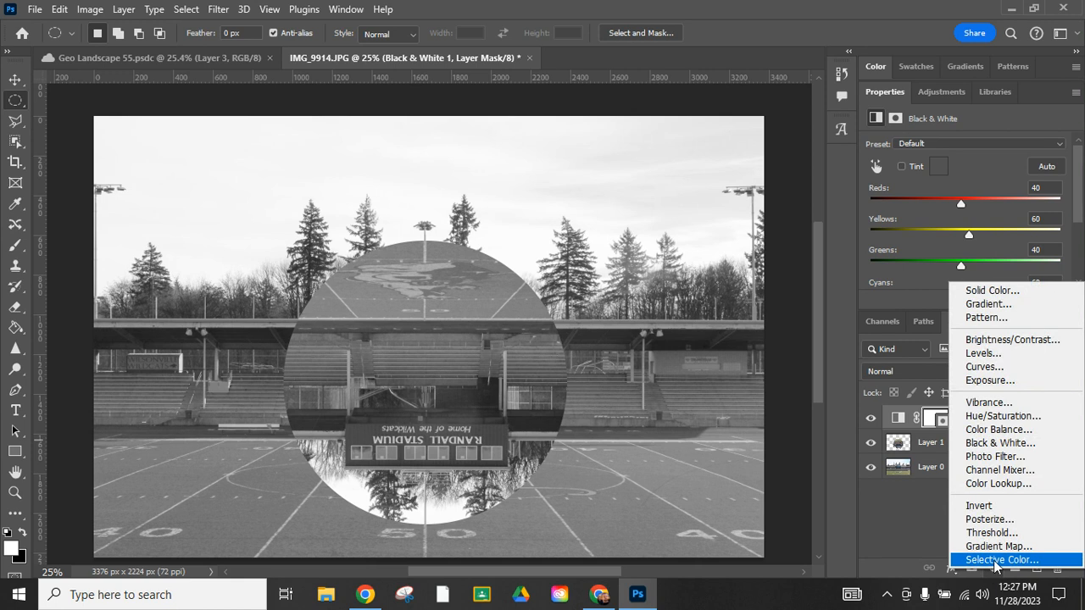
left_click(1022, 341)
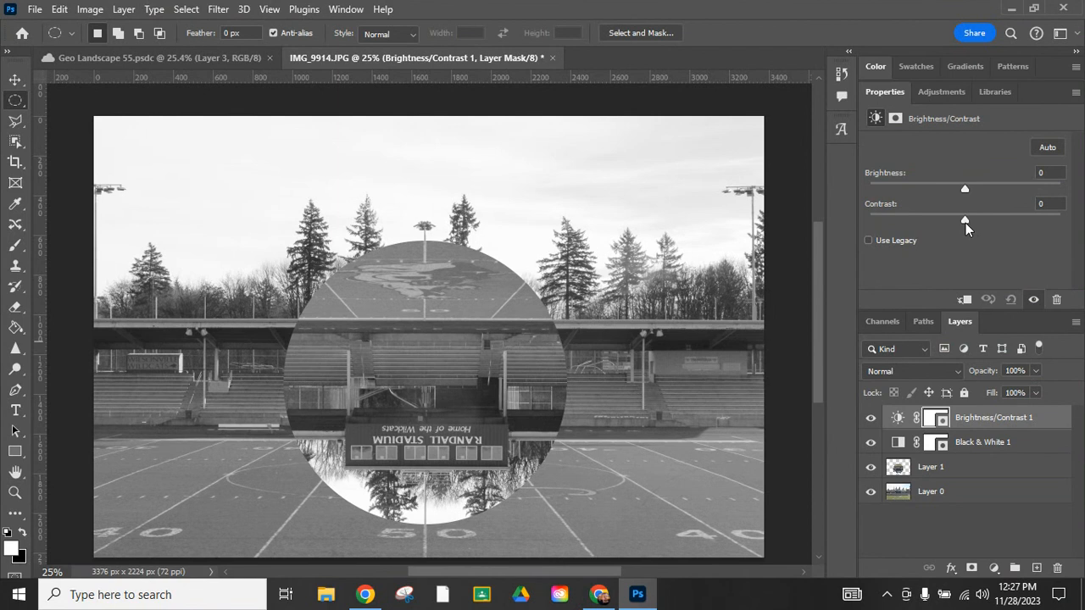
left_click_drag(1011, 223, 1027, 221)
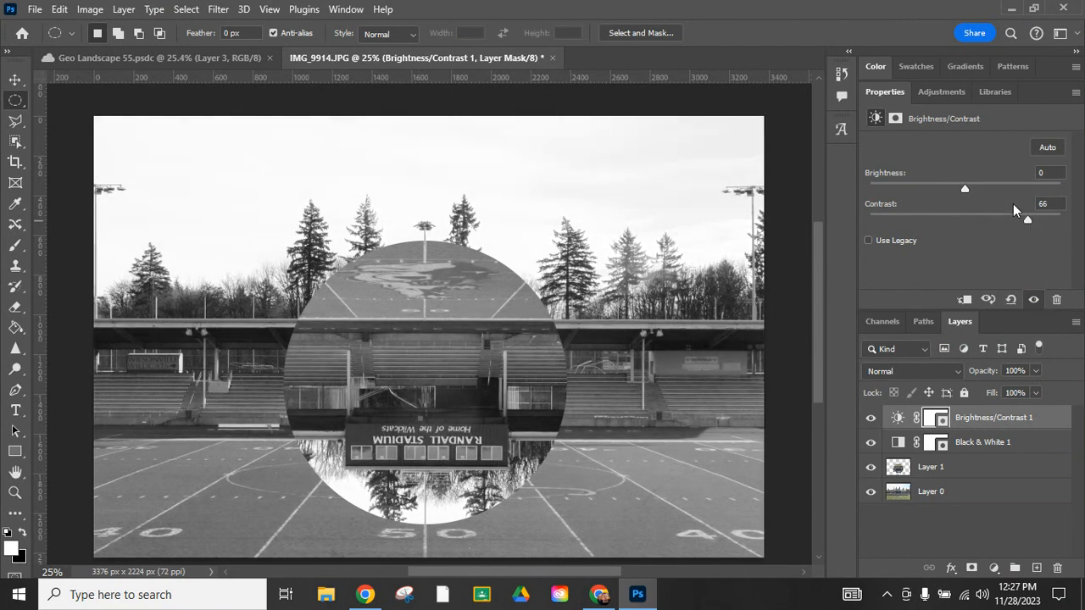
left_click_drag(965, 188, 974, 189)
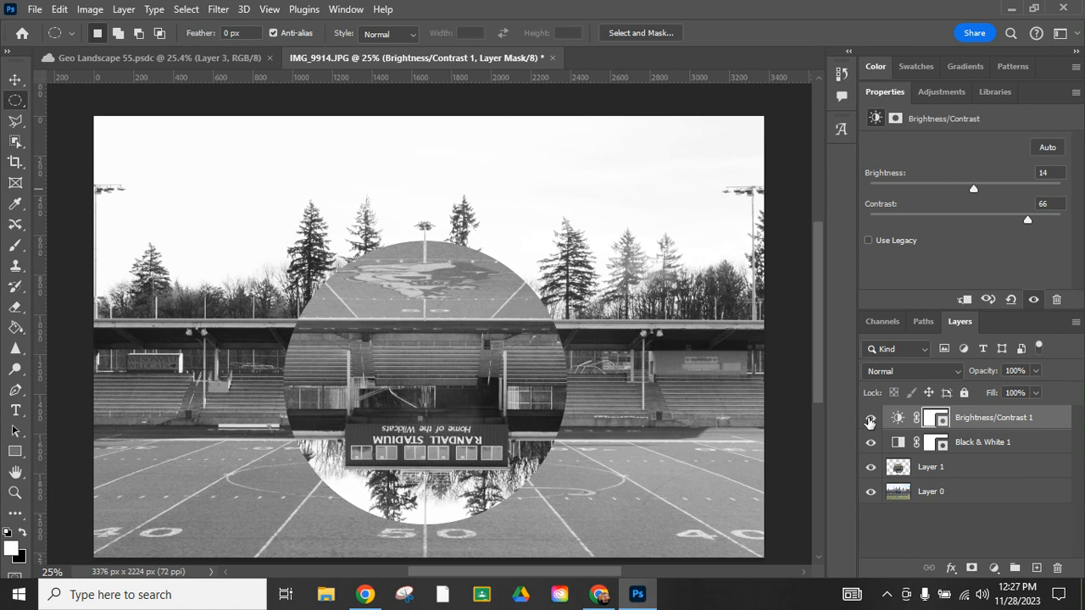
Step: Compare the image with and without the Brightness/Contrast adjustment by toggling that layer's visibility
left_click(870, 418)
left_click(869, 421)
left_click(869, 421)
left_click(870, 421)
left_click(869, 421)
left_click(869, 421)
Step: Identify the circle layer by briefly hiding it, and add a layer mask to Layer 1
left_click(938, 473)
left_click(870, 468)
left_click(871, 468)
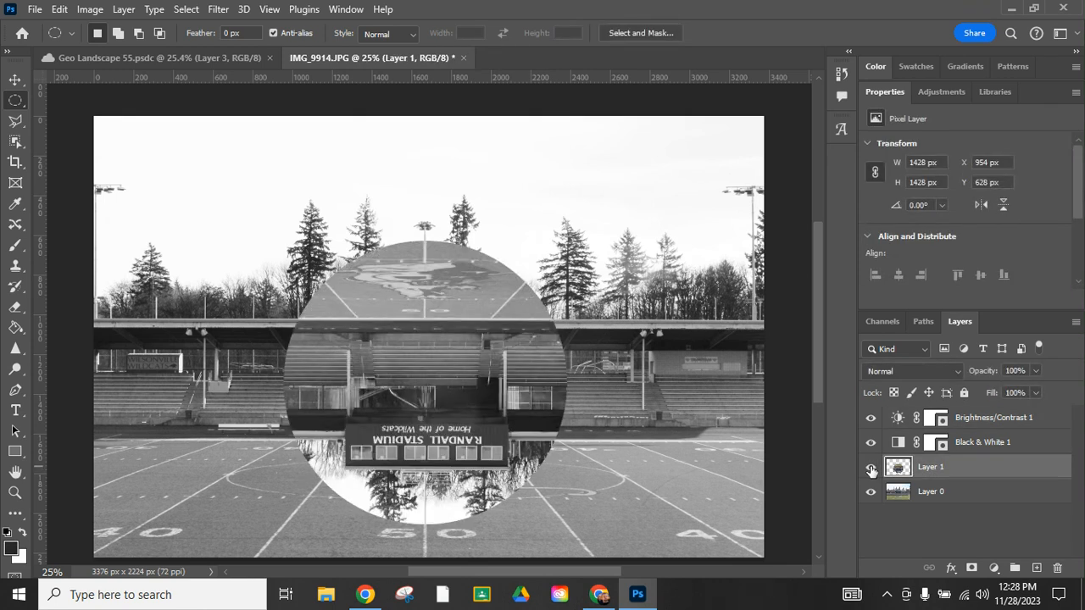
left_click(971, 568)
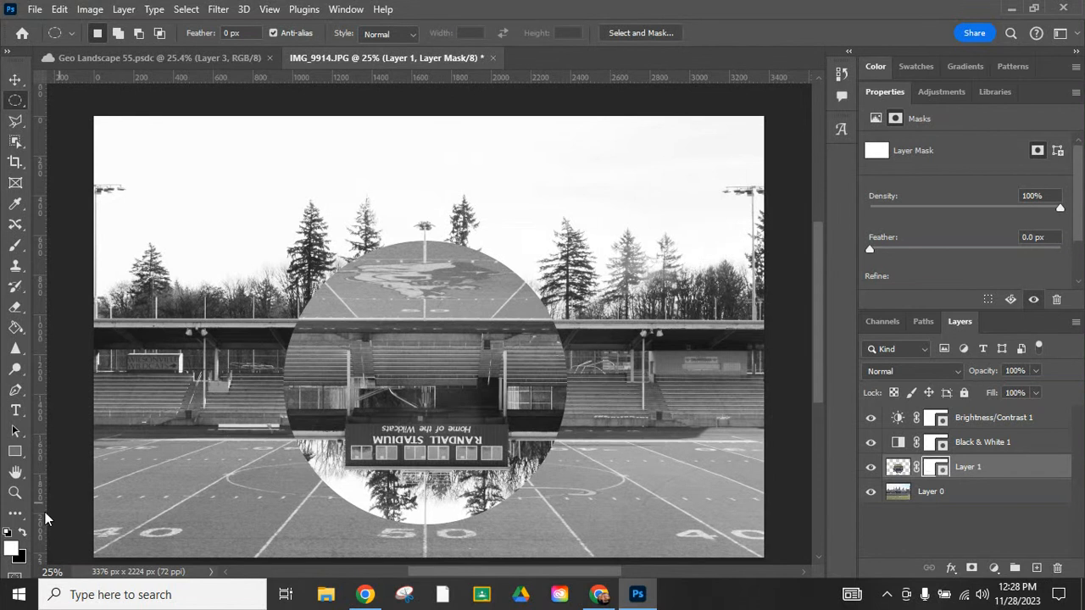
Step: Make black the foreground colour for painting on the mask and activate the Brush tool
left_click(21, 532)
left_click(21, 532)
left_click(24, 535)
left_click(24, 534)
left_click(24, 534)
left_click(24, 534)
left_click(24, 534)
left_click(17, 247)
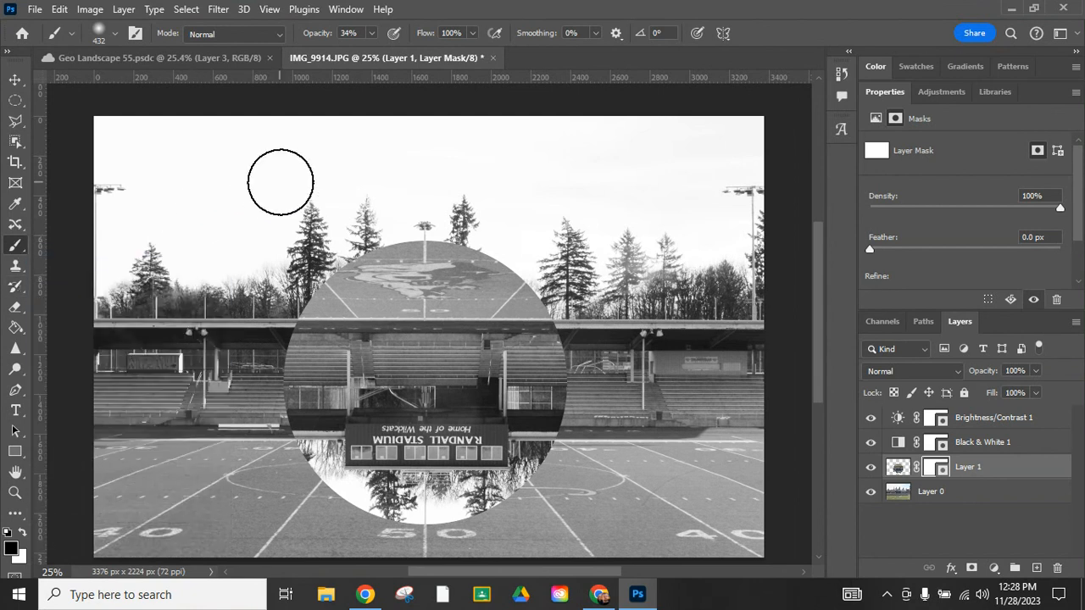
Step: Configure the brush with 0% hardness, a size of 511 px and 100% opacity
left_click(114, 36)
mouse_move(89, 122)
left_mouse_down()
mouse_move(193, 136)
mouse_move(78, 117)
left_mouse_up()
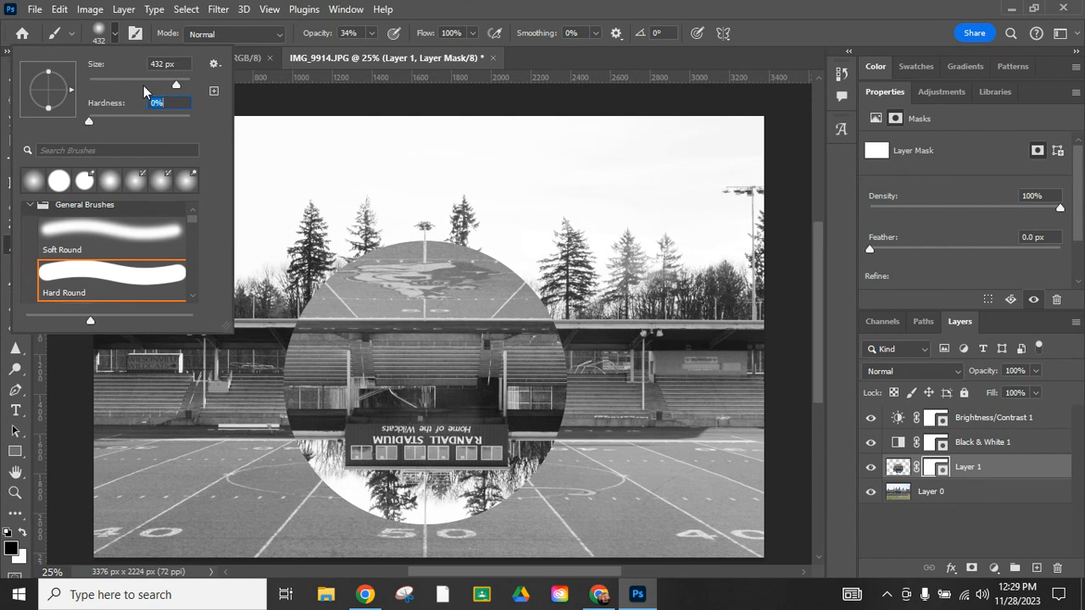
left_click_drag(178, 83, 181, 86)
left_click(538, 14)
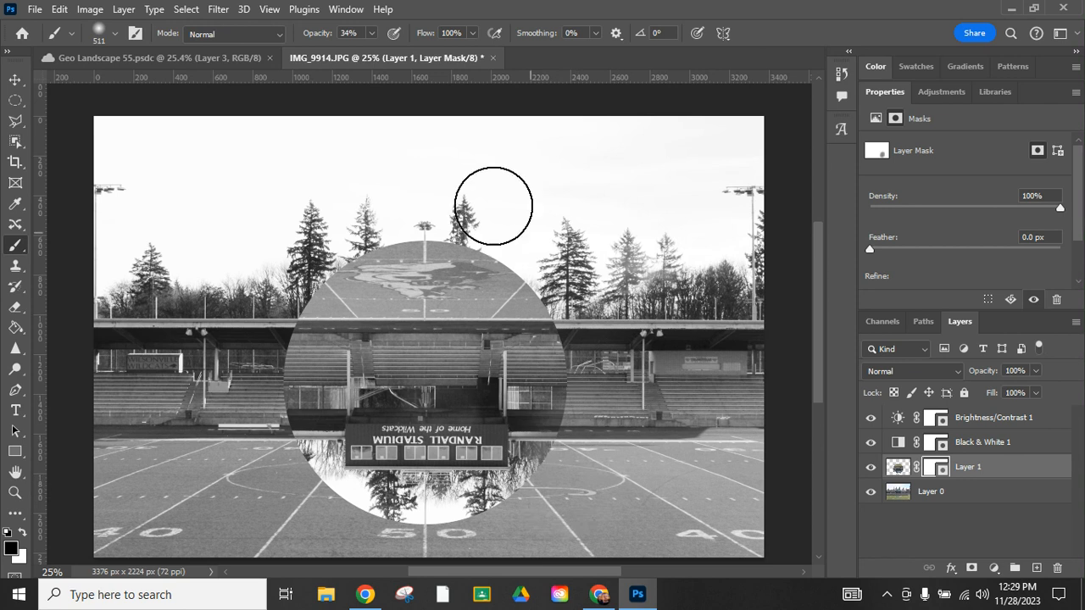
left_click(372, 33)
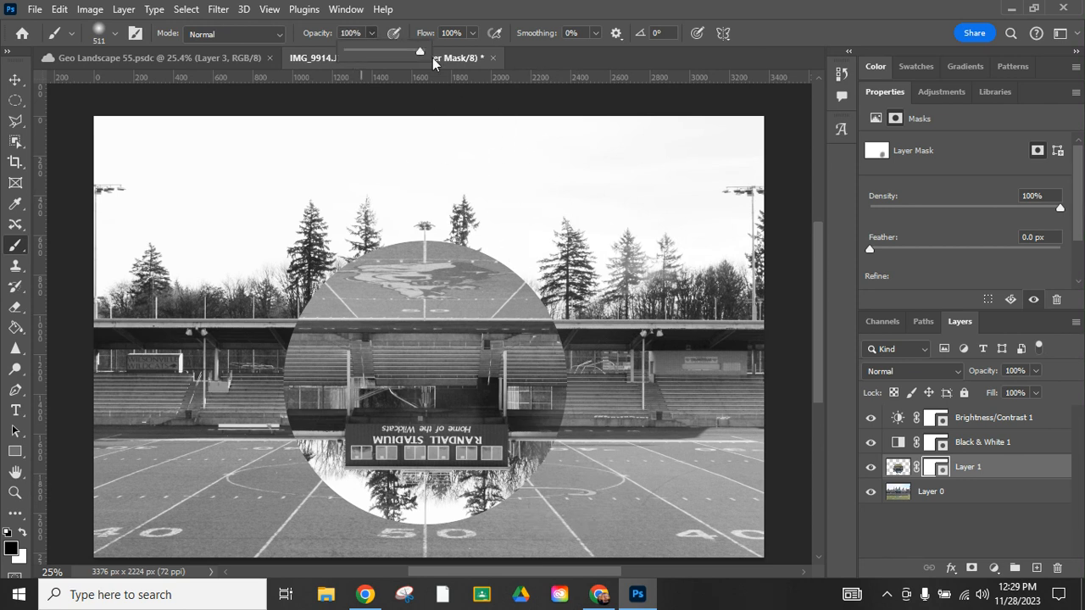
left_click(450, 10)
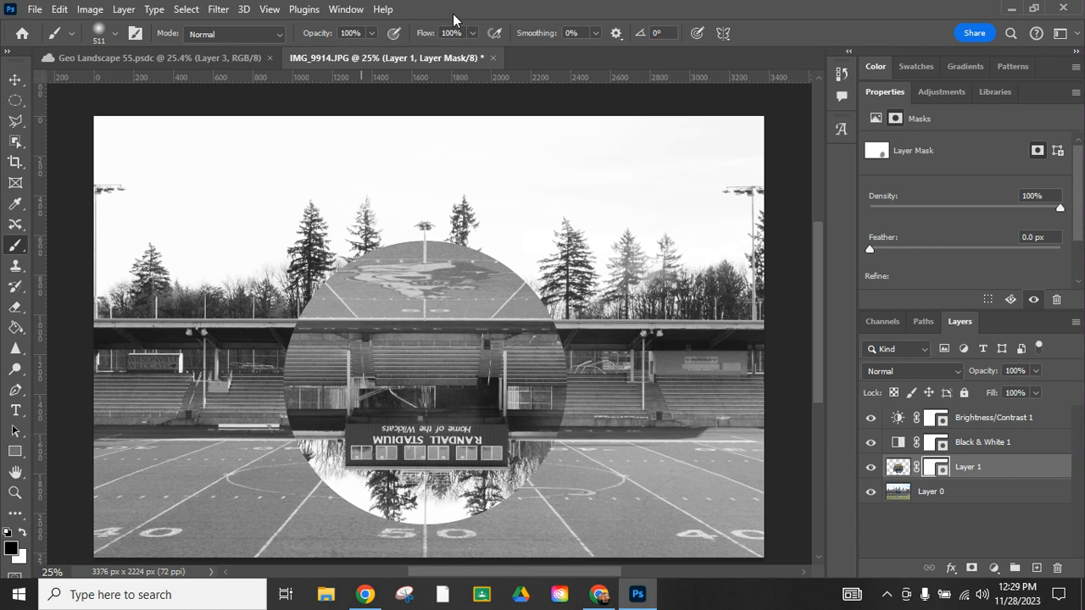
Step: Paint black on Layer 1's mask all around the circle's rim to fade its edge into the background
mouse_move(550, 290)
left_mouse_down()
mouse_move(563, 263)
mouse_move(576, 277)
left_mouse_up()
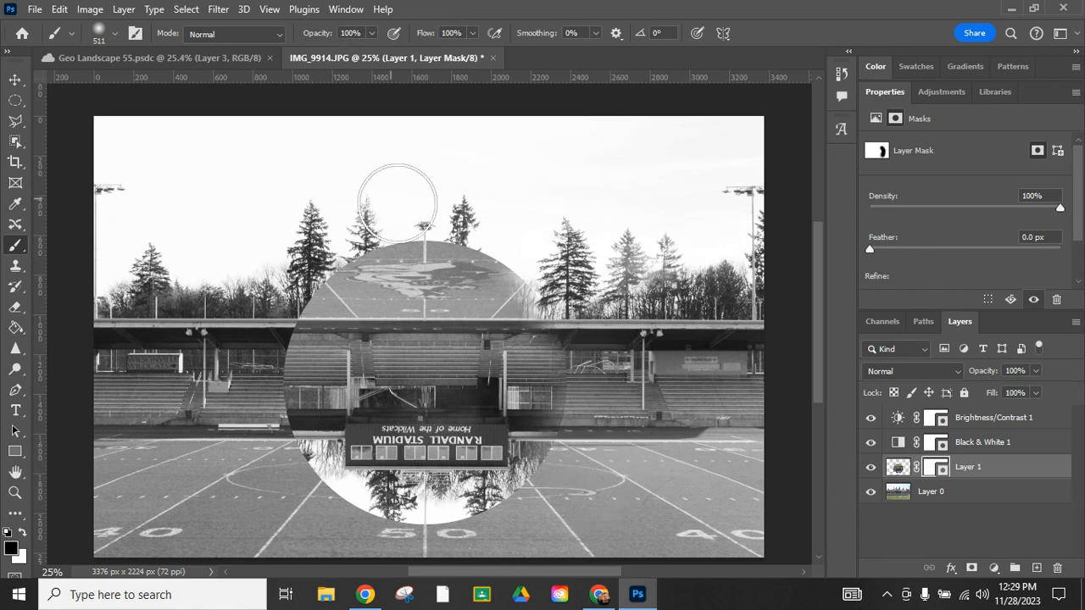
mouse_move(404, 204)
left_mouse_down()
mouse_move(294, 228)
mouse_move(271, 260)
mouse_move(393, 191)
mouse_move(512, 211)
mouse_move(290, 235)
mouse_move(247, 303)
mouse_move(231, 362)
mouse_move(241, 438)
mouse_move(231, 357)
mouse_move(228, 410)
mouse_move(283, 515)
mouse_move(344, 554)
mouse_move(500, 576)
mouse_move(559, 543)
mouse_move(550, 528)
mouse_move(489, 565)
mouse_move(525, 544)
left_mouse_up()
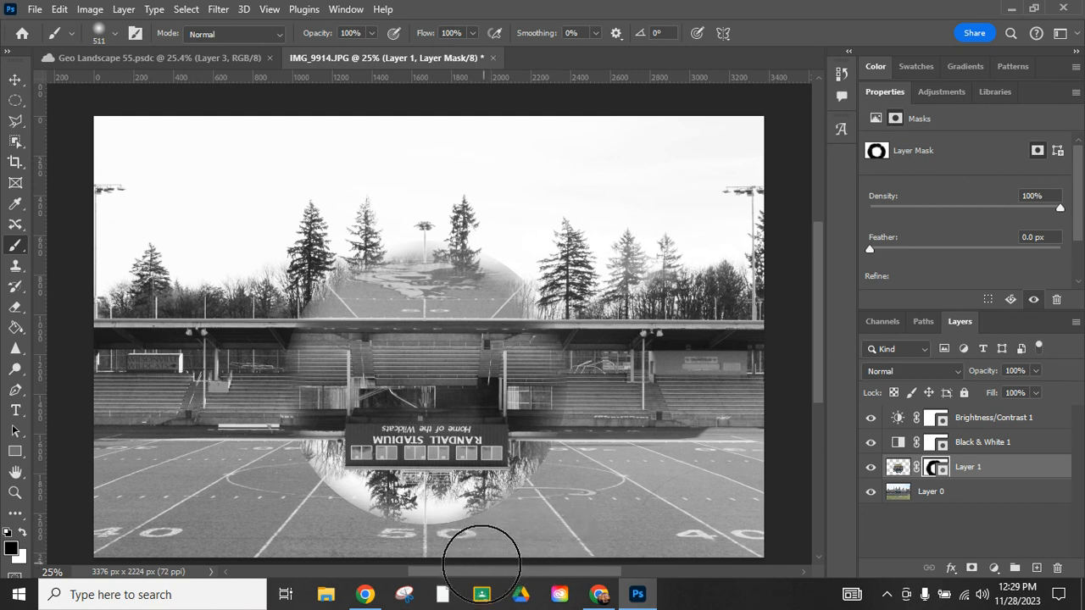
Step: Lower the brush opacity to 56% and paint black on the mask over the right half of the circle's upper area
left_click(373, 33)
left_click_drag(355, 54, 339, 52)
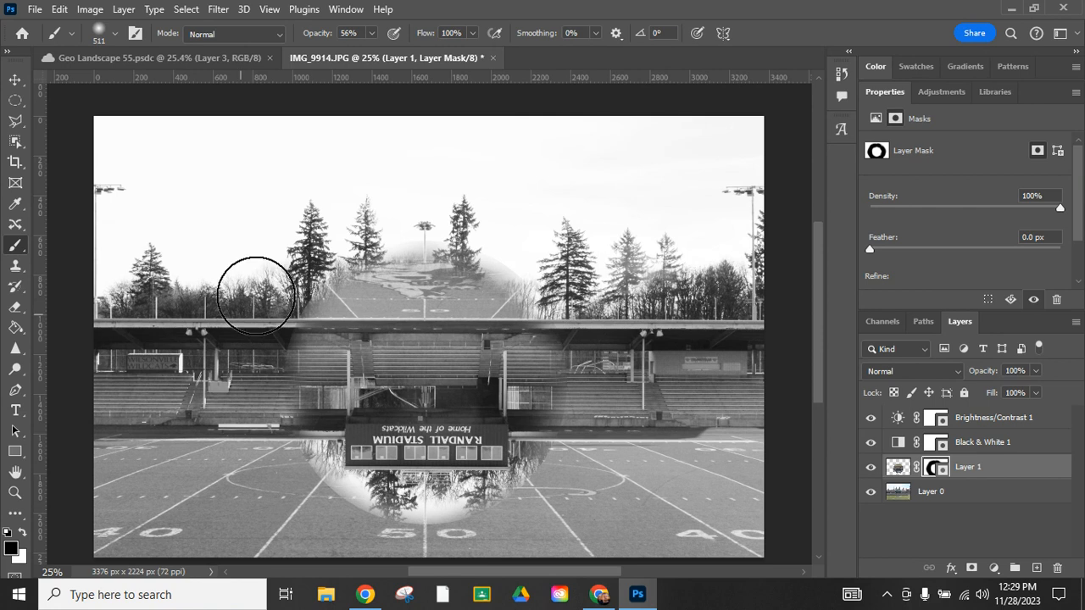
mouse_move(538, 260)
left_mouse_down()
mouse_move(498, 305)
mouse_move(511, 285)
mouse_move(537, 318)
mouse_move(518, 340)
mouse_move(508, 296)
left_mouse_up()
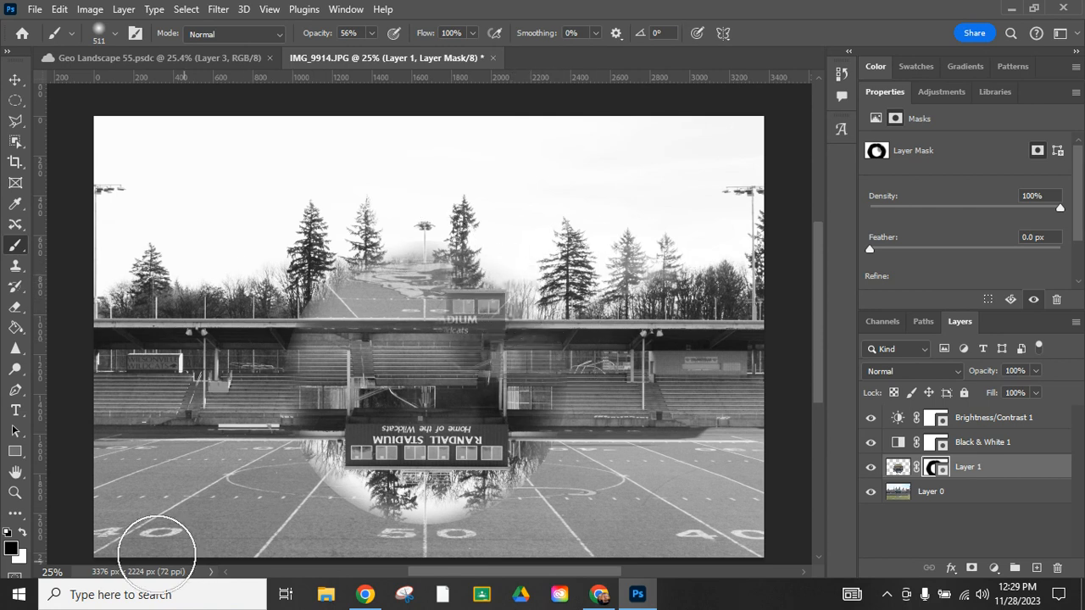
Step: Switch the foreground colour to white and paint over the mask's interior to restore the hidden parts of the circle
left_click(23, 532)
mouse_move(448, 310)
left_mouse_down()
mouse_move(510, 379)
mouse_move(505, 318)
mouse_move(436, 263)
mouse_move(480, 266)
mouse_move(511, 320)
mouse_move(511, 378)
mouse_move(505, 366)
mouse_move(336, 363)
mouse_move(327, 404)
mouse_move(359, 405)
mouse_move(347, 307)
mouse_move(345, 321)
mouse_move(358, 313)
mouse_move(331, 349)
mouse_move(436, 368)
mouse_move(482, 405)
mouse_move(513, 400)
mouse_move(496, 452)
left_mouse_up()
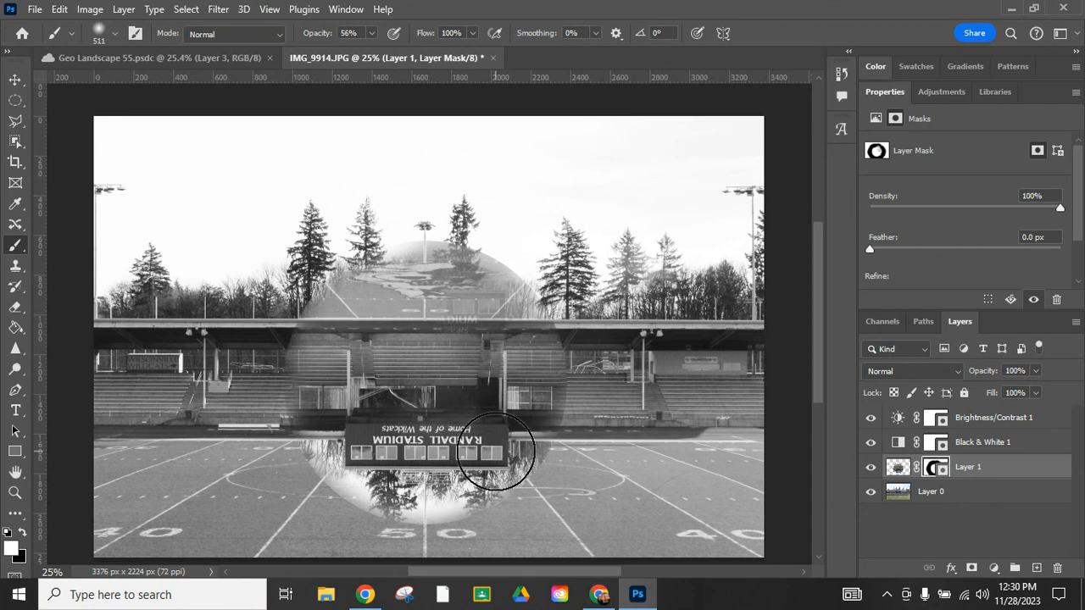
mouse_move(398, 295)
left_mouse_down()
mouse_move(489, 317)
mouse_move(457, 429)
left_mouse_up()
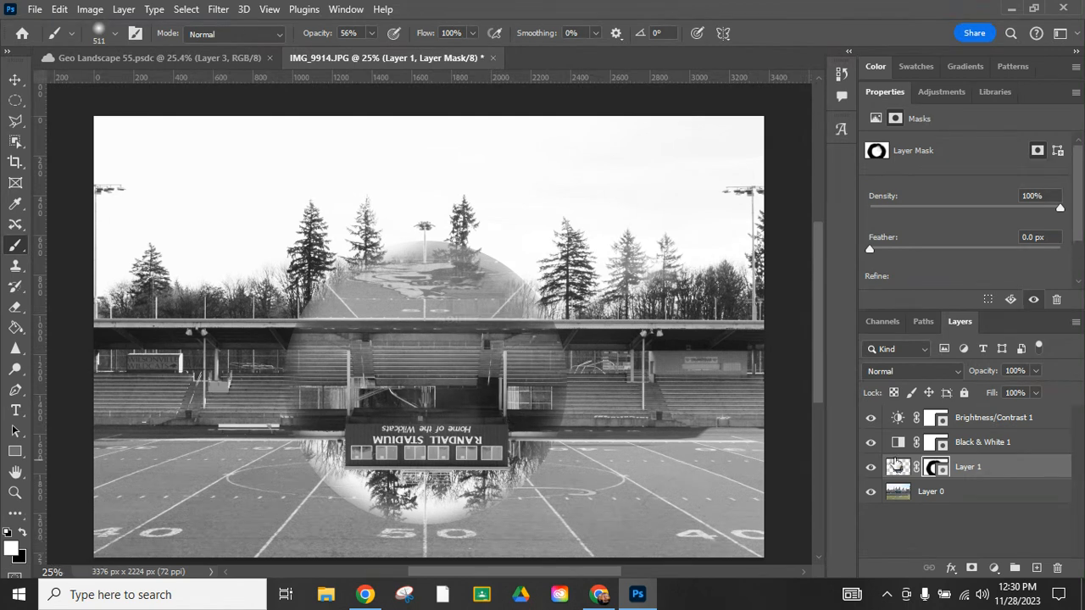
mouse_move(415, 308)
left_mouse_down()
mouse_move(450, 322)
mouse_move(442, 383)
mouse_move(471, 393)
mouse_move(456, 370)
mouse_move(449, 341)
left_mouse_up()
Step: Duplicate the masked Layer 1 within the same document as Layer 1 copy
right_click(992, 472)
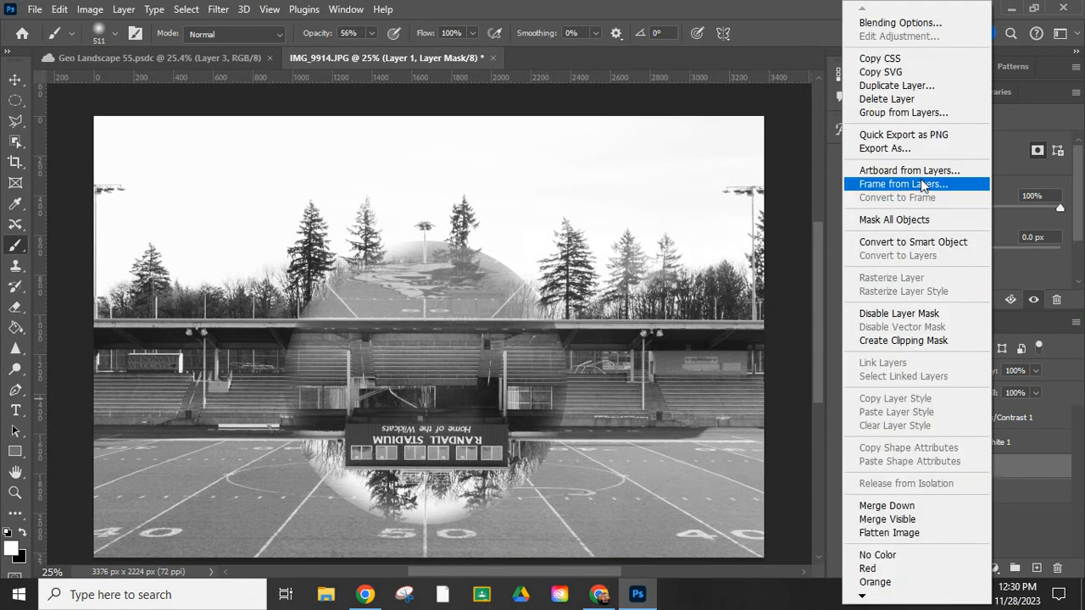
left_click(929, 87)
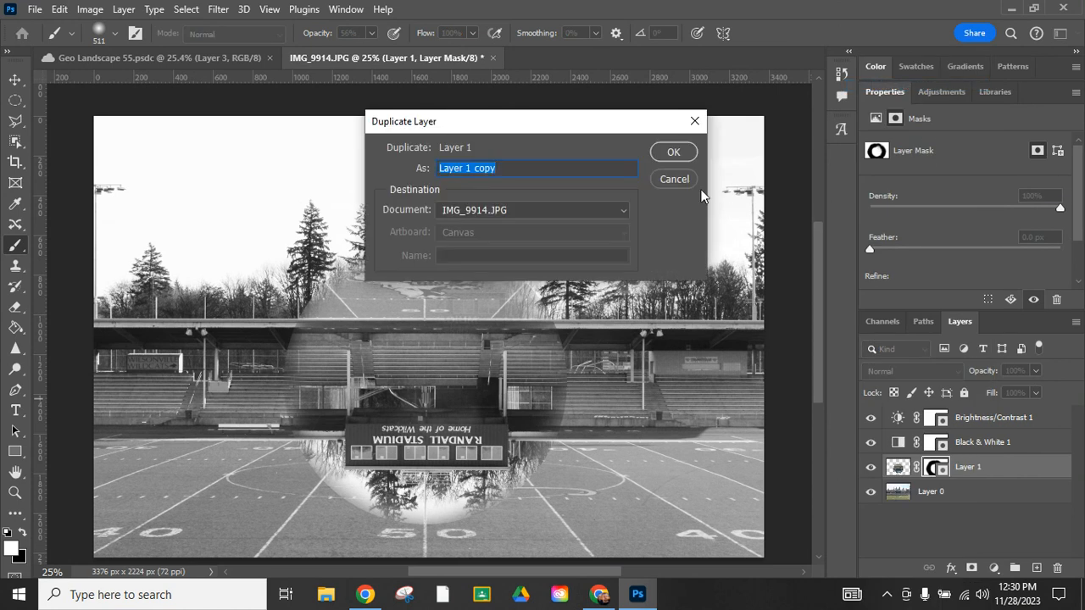
left_click(673, 153)
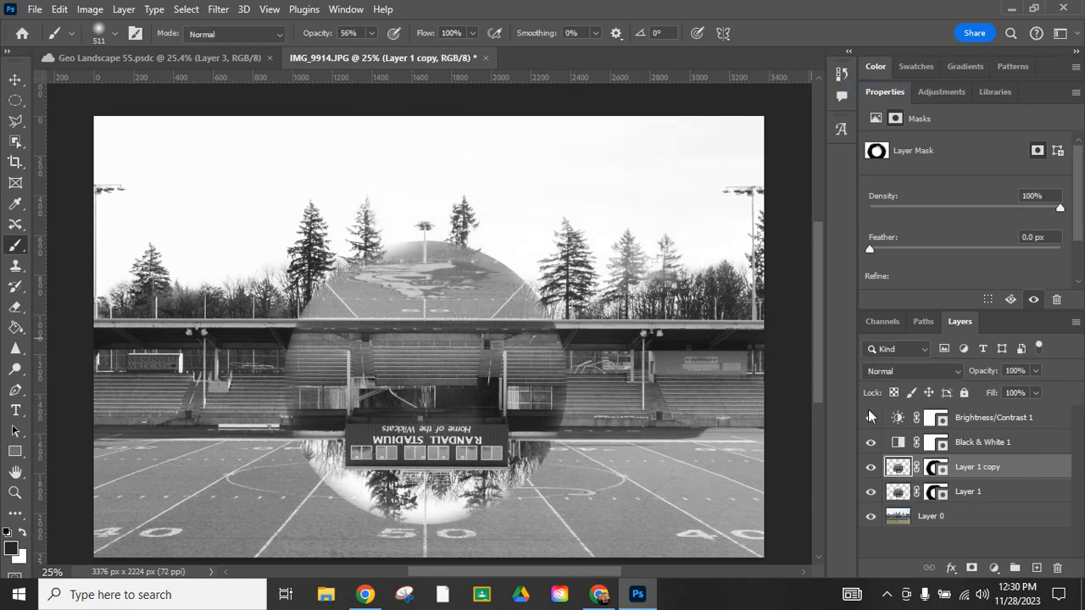
Step: Raise the brightness of the original Layer 1 to 150 with a direct Brightness/Contrast adjustment, and return to the Brush tool
left_click(982, 495)
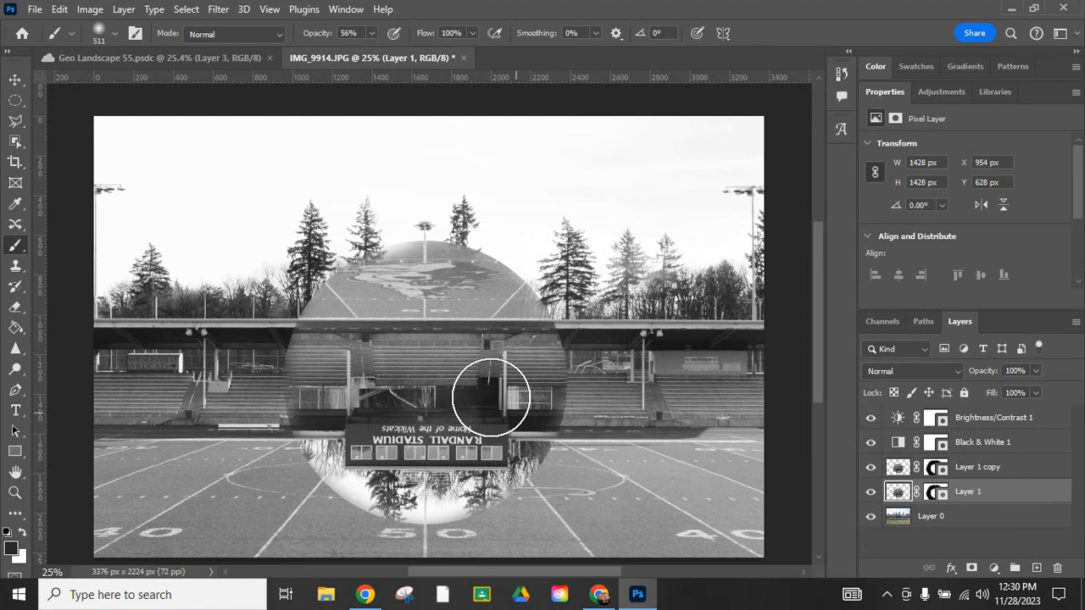
left_click(90, 10)
mouse_move(121, 53)
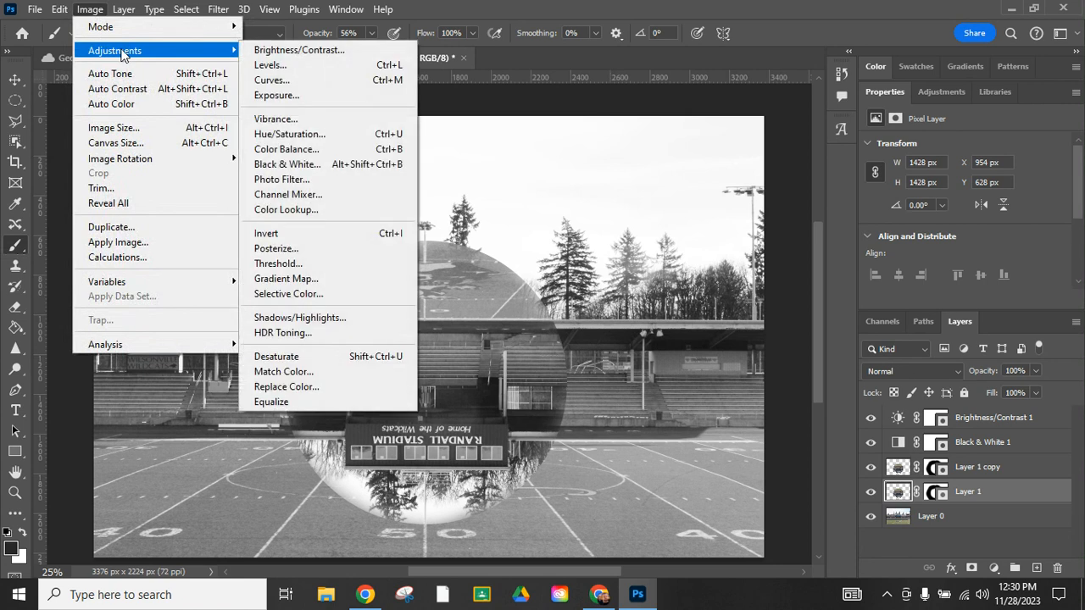
left_click(327, 51)
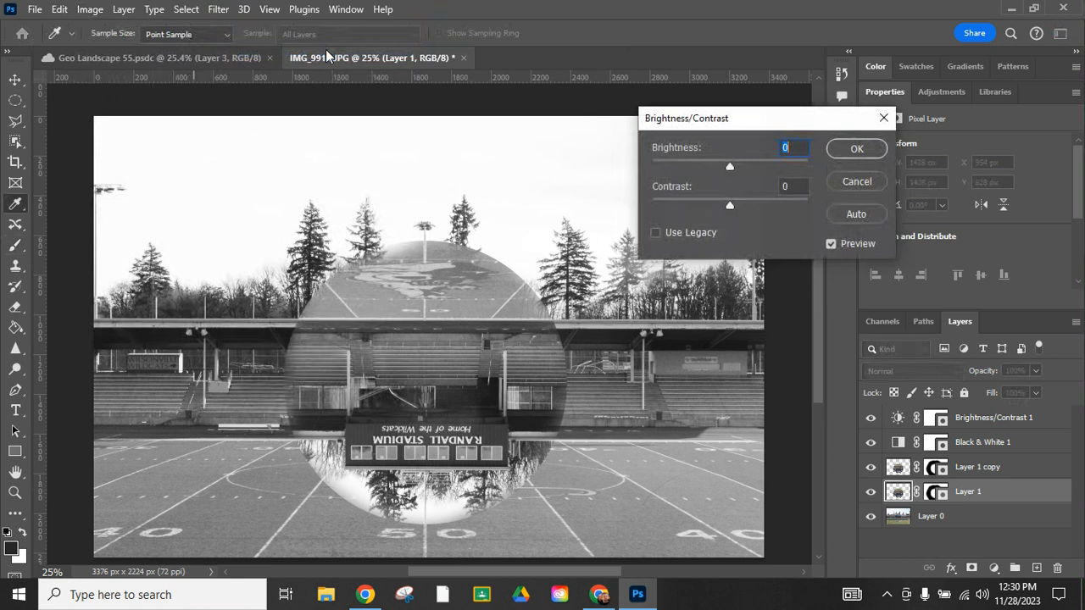
left_click_drag(728, 167, 830, 166)
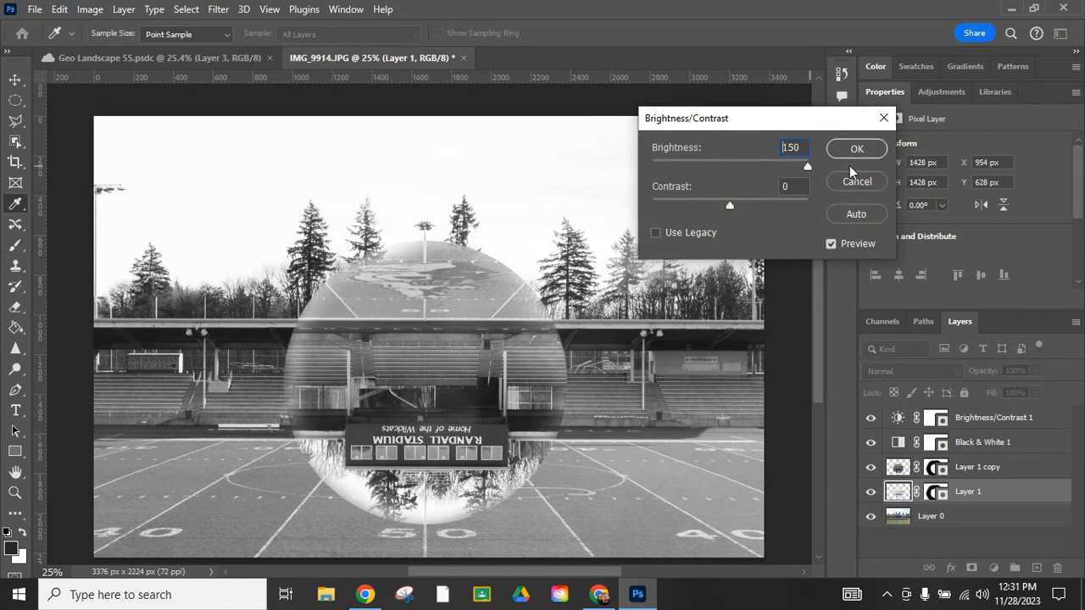
left_click(856, 149)
left_click(856, 151)
key("b")
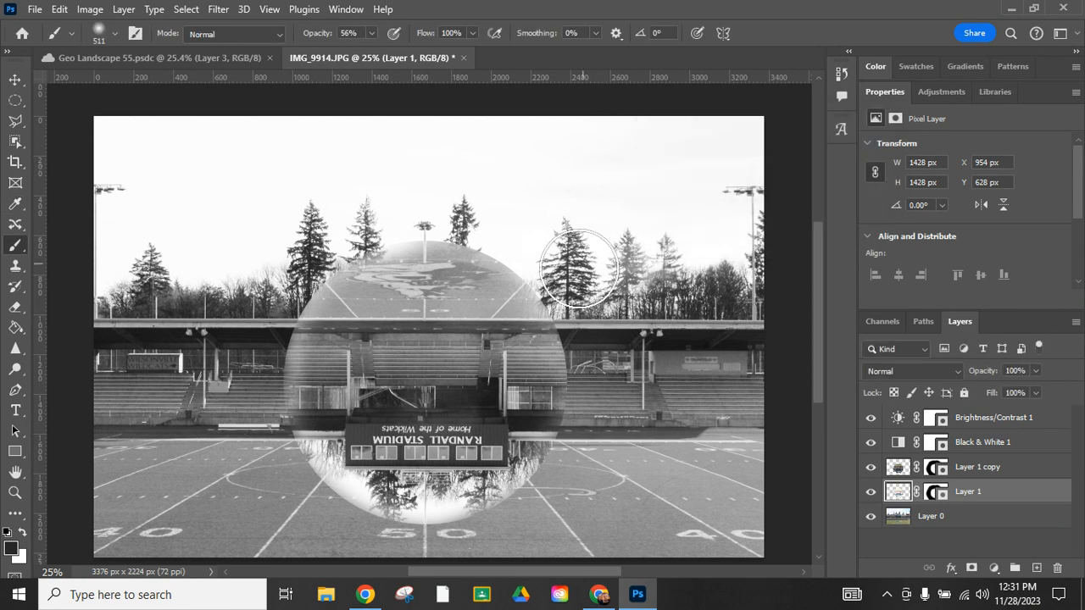
Step: Apply a Gaussian Blur with a 159-pixel radius to Layer 1, comparing the result with the preview off and on
left_click(219, 10)
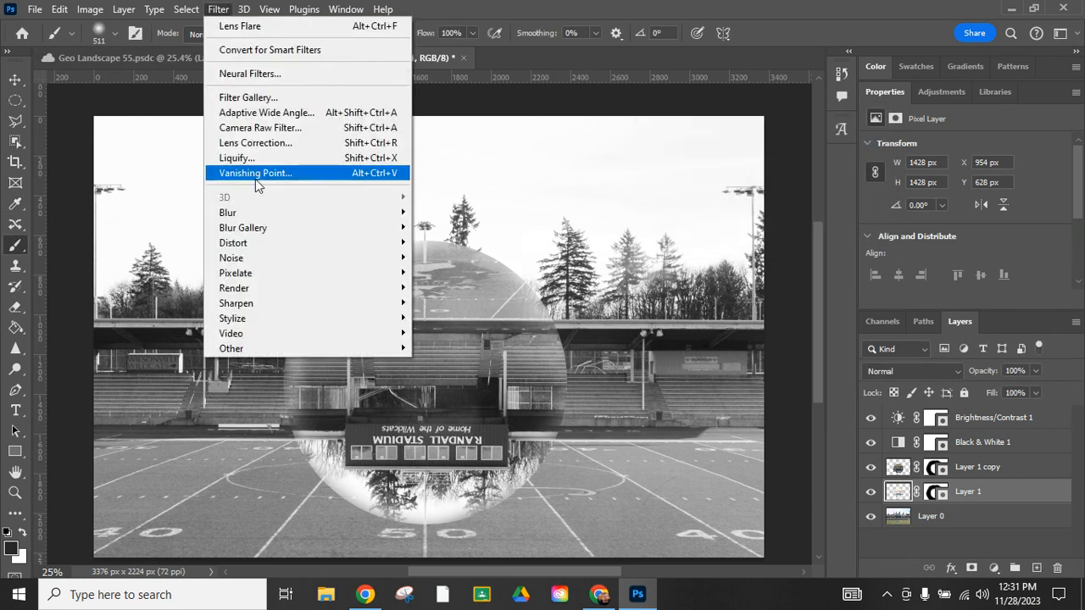
mouse_move(315, 212)
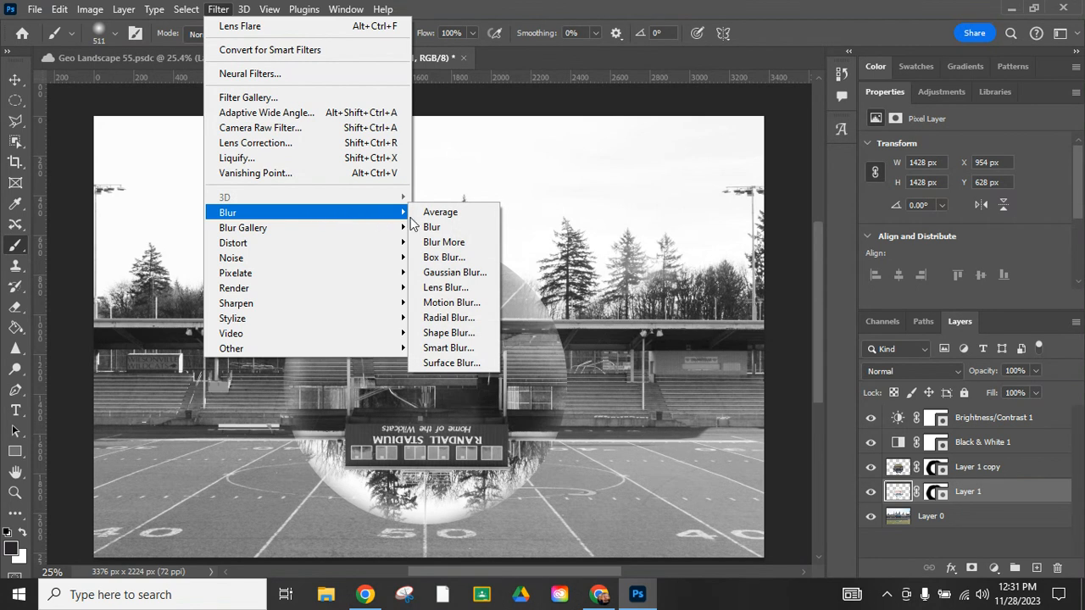
left_click(472, 278)
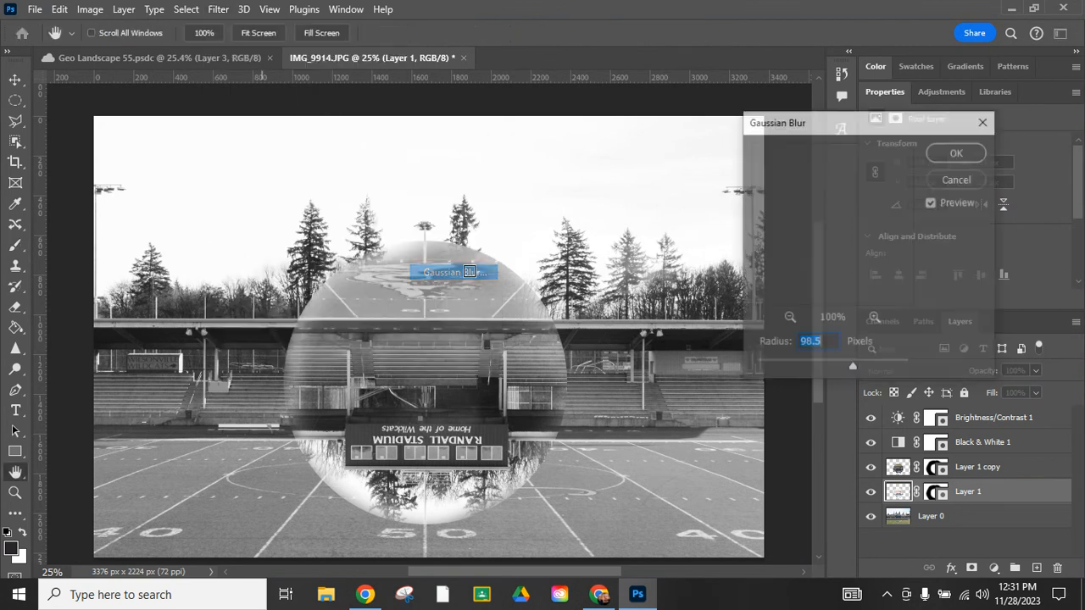
mouse_move(855, 365)
left_mouse_down()
mouse_move(906, 363)
mouse_move(869, 364)
left_mouse_up()
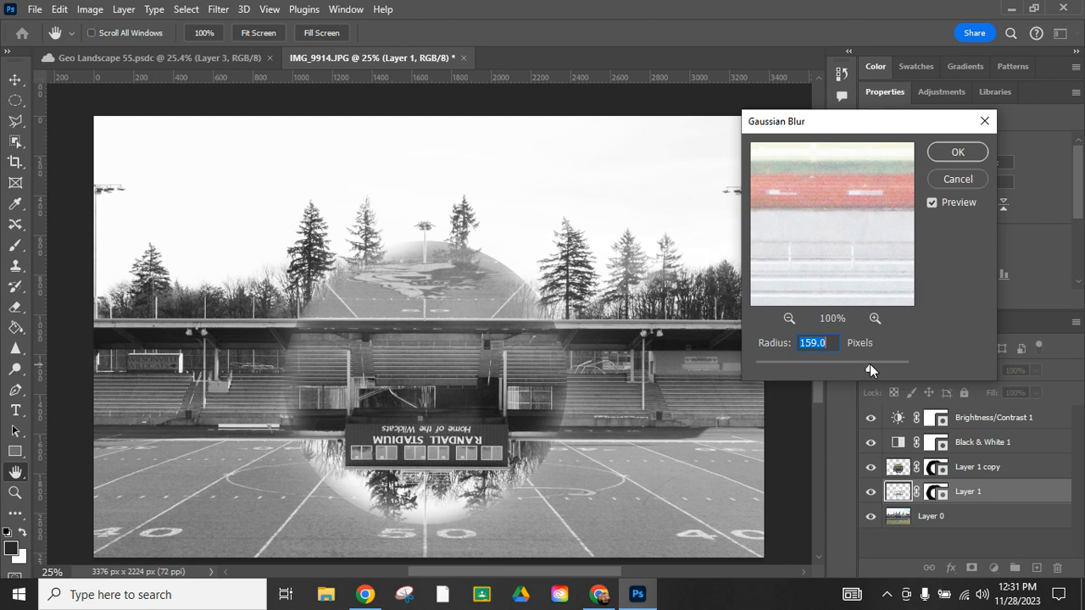
left_click(933, 202)
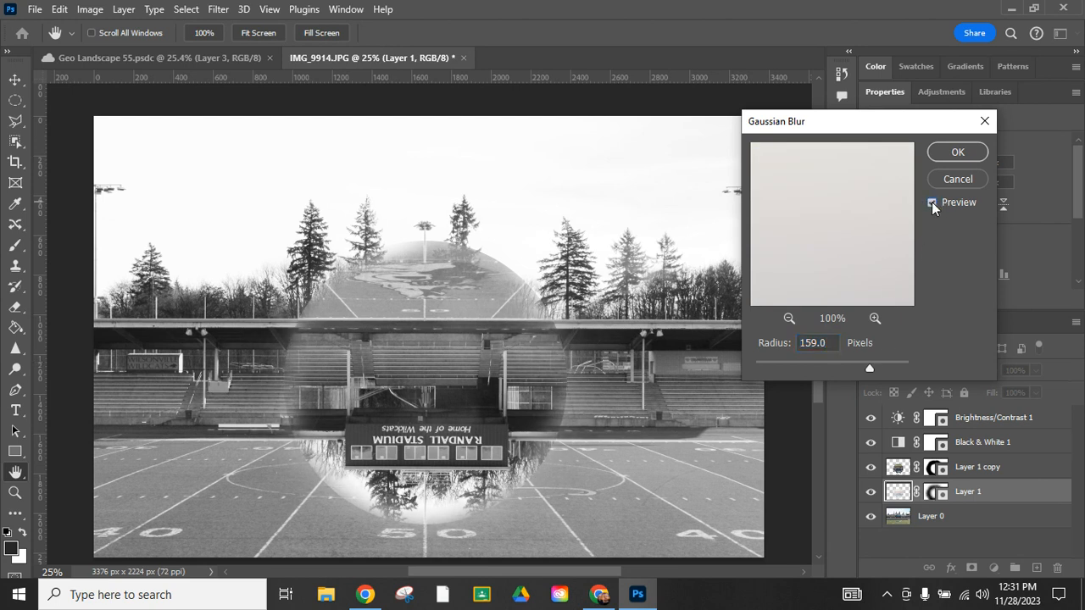
left_click(932, 202)
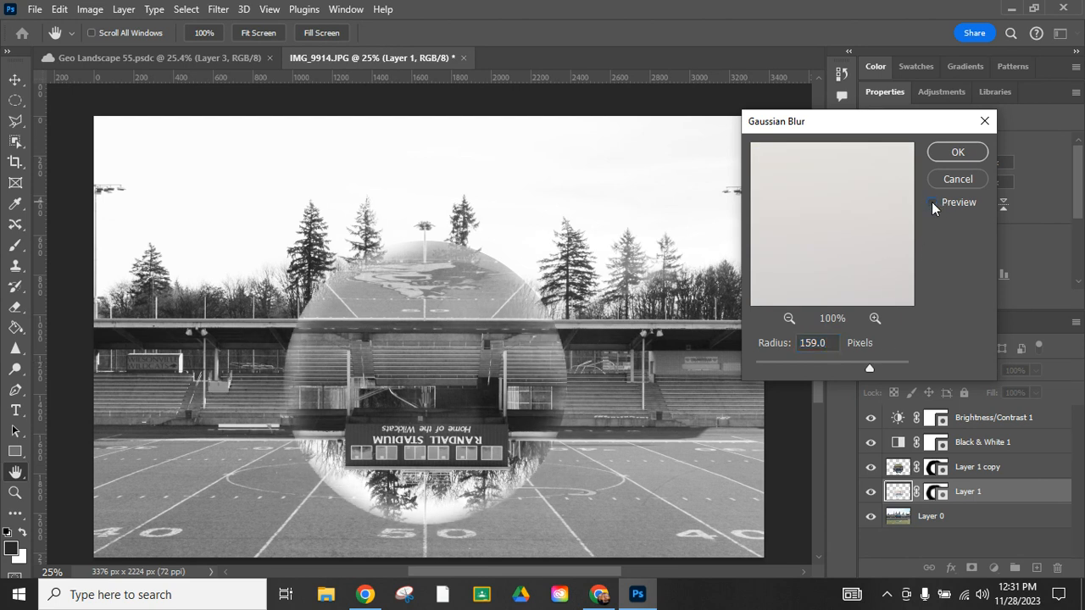
left_click(931, 202)
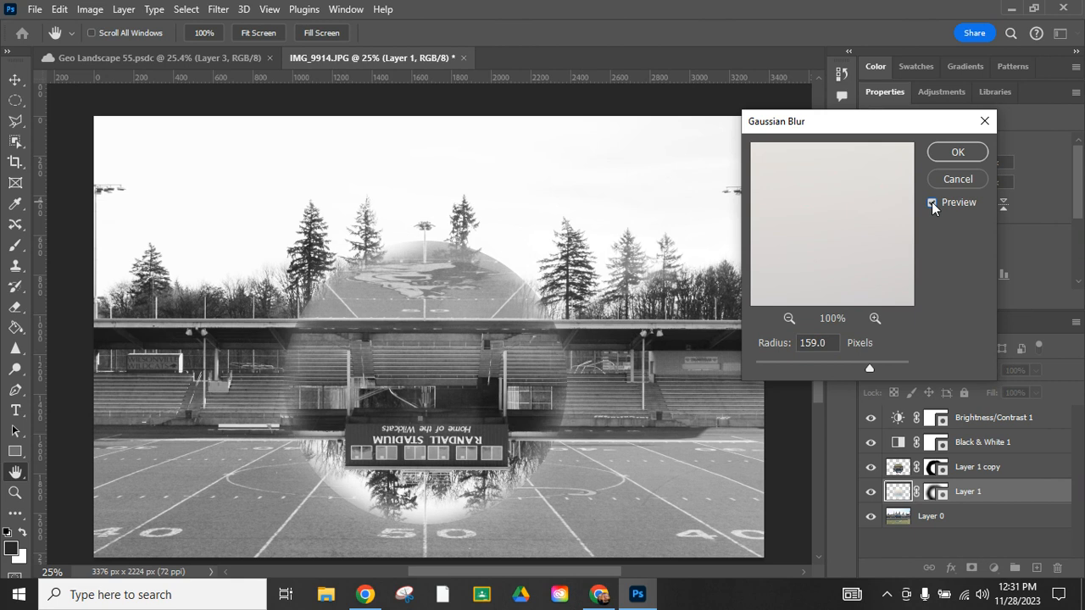
left_click(957, 153)
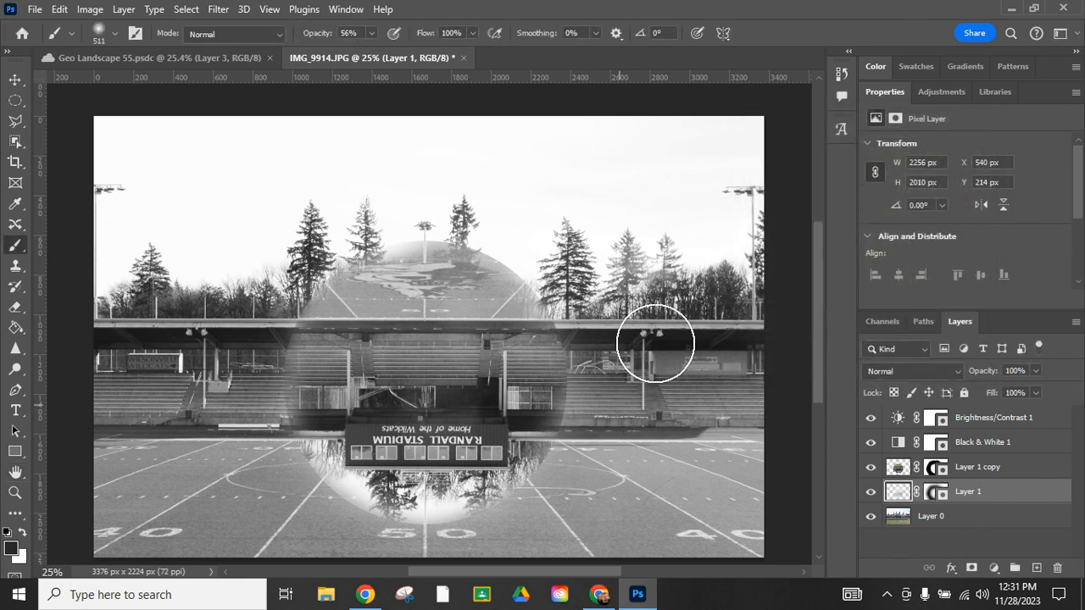
Step: Lower the opacity of the blurred Layer 1 to 90%
left_click(1035, 371)
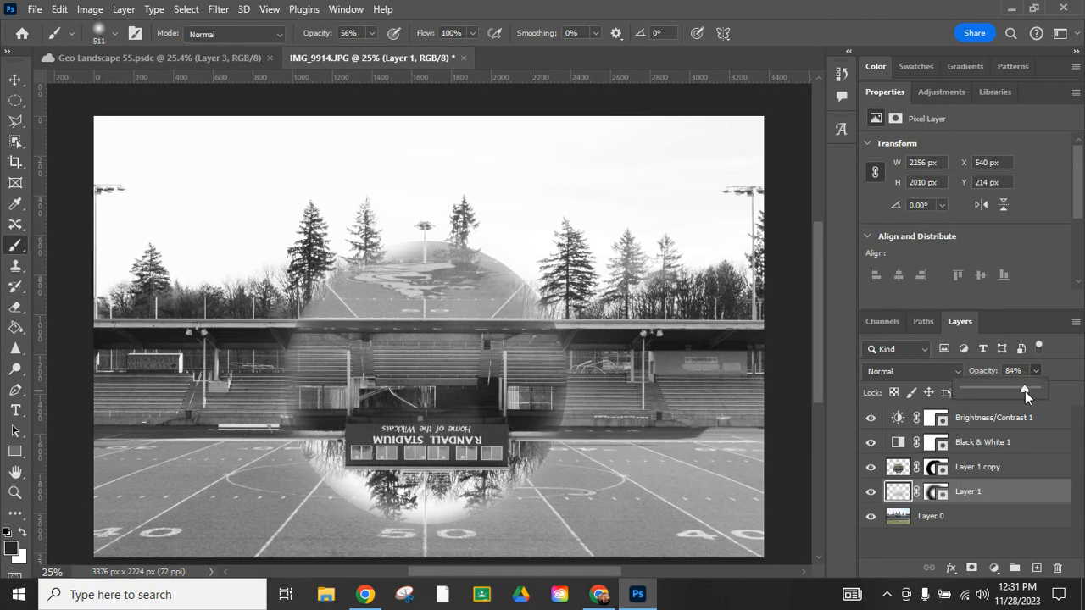
left_click_drag(1006, 392, 995, 394)
left_click(1038, 320)
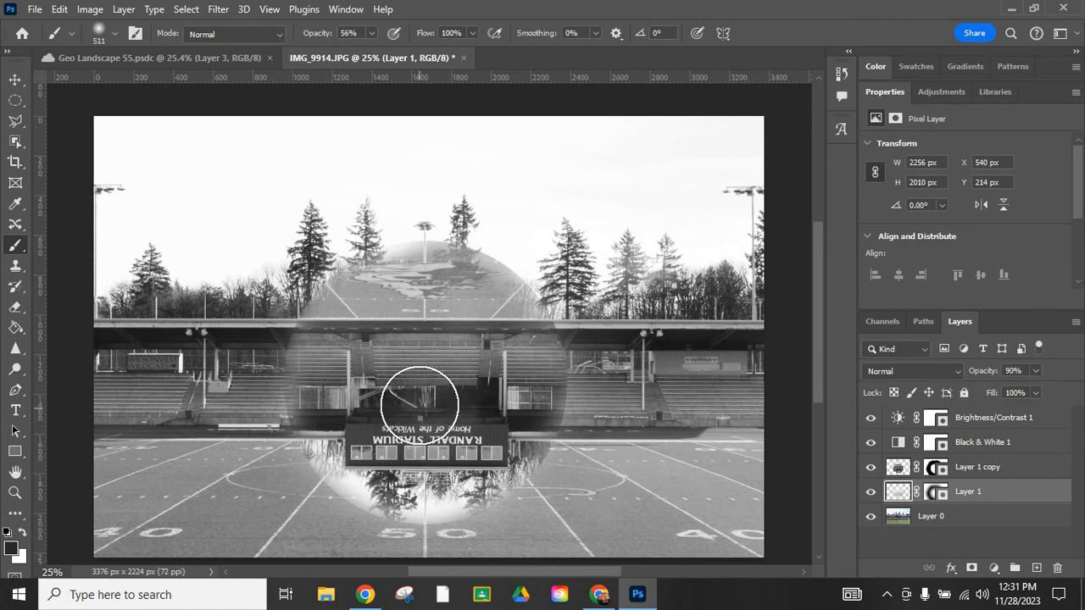
mouse_move(398, 298)
left_mouse_down()
mouse_move(403, 270)
mouse_move(433, 284)
left_mouse_up()
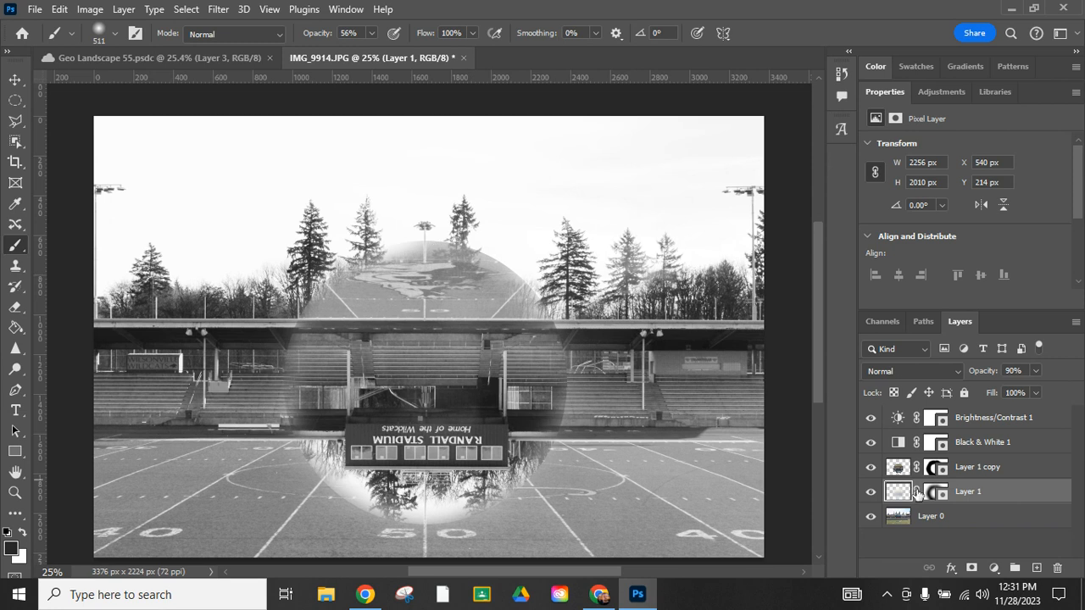
Step: Select Layer 1 copy and toggle its visibility off and back on to examine the blurred Layer 1 beneath
left_click(976, 471)
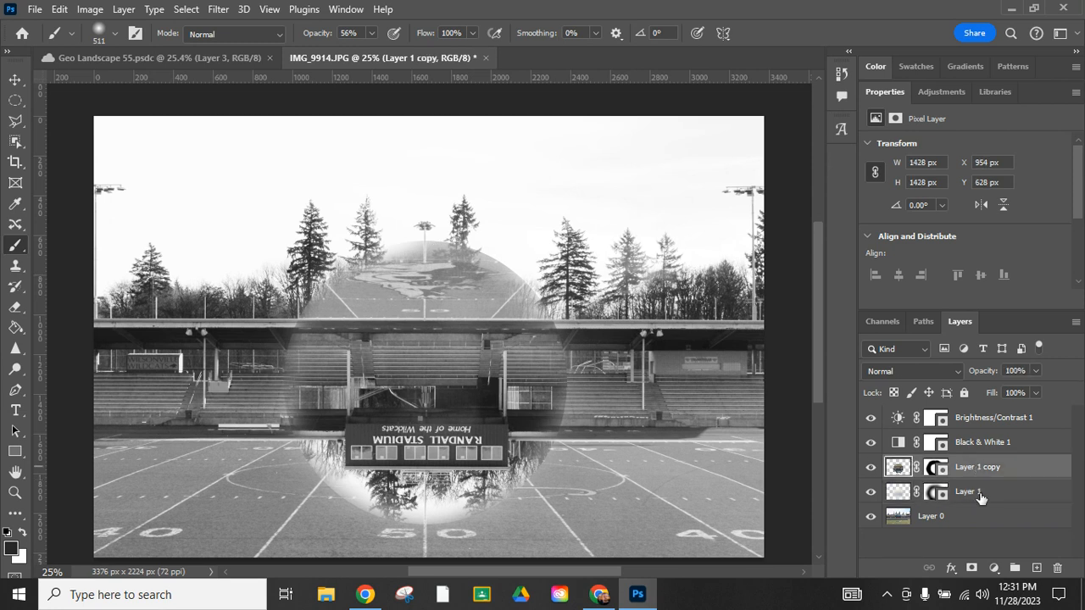
left_click(981, 499)
left_click(976, 469)
left_click(872, 467)
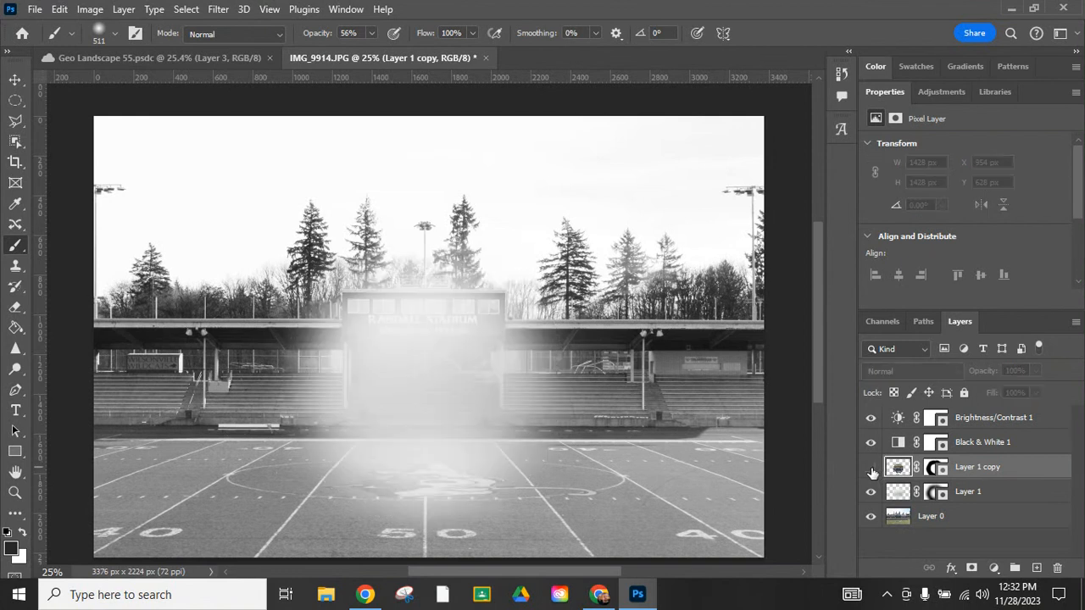
left_click(872, 469)
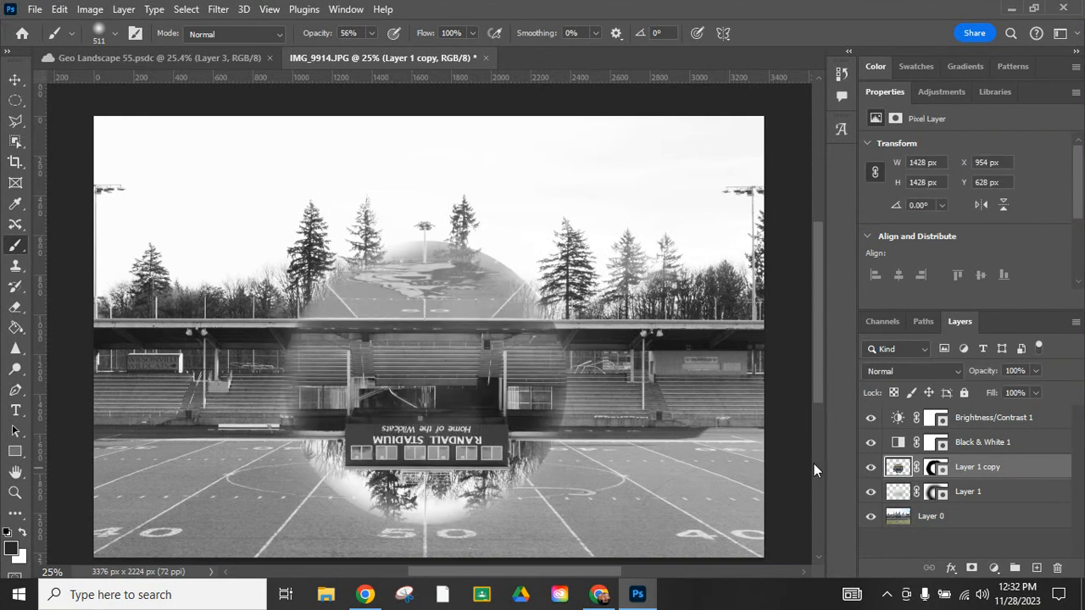
Step: Try a 105mm Prime lens flare at 102% brightness in the upper middle of the circle on Layer 1 copy, and undo it
left_click(222, 12)
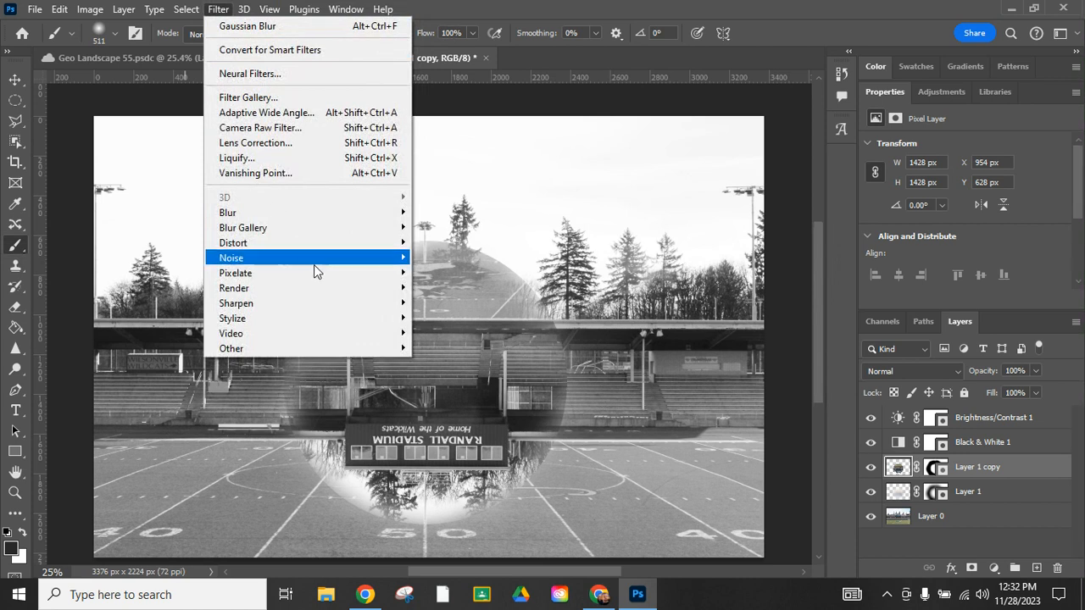
mouse_move(359, 291)
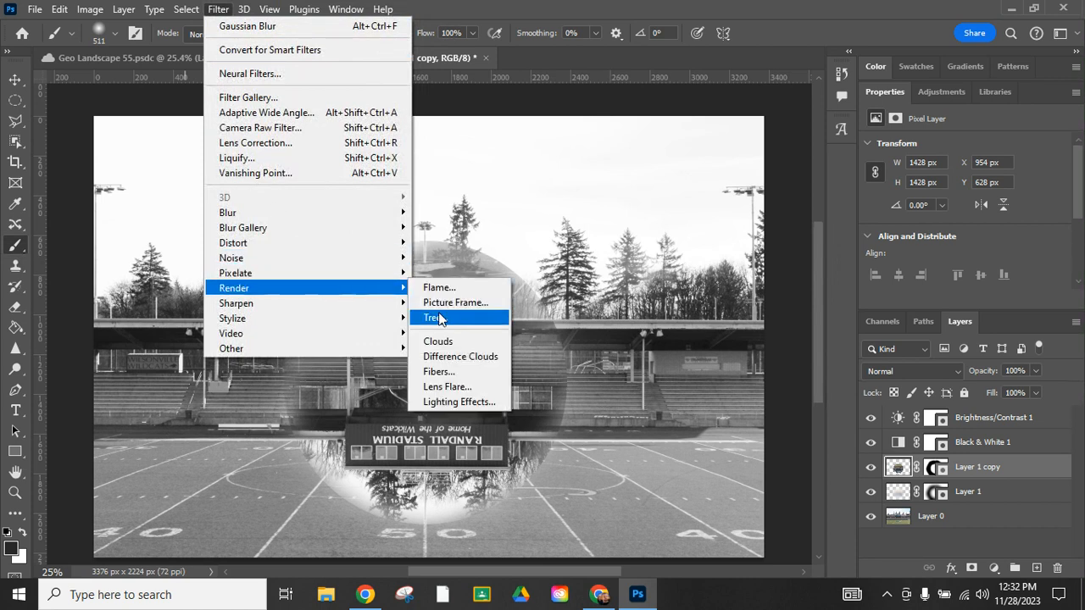
left_click(446, 388)
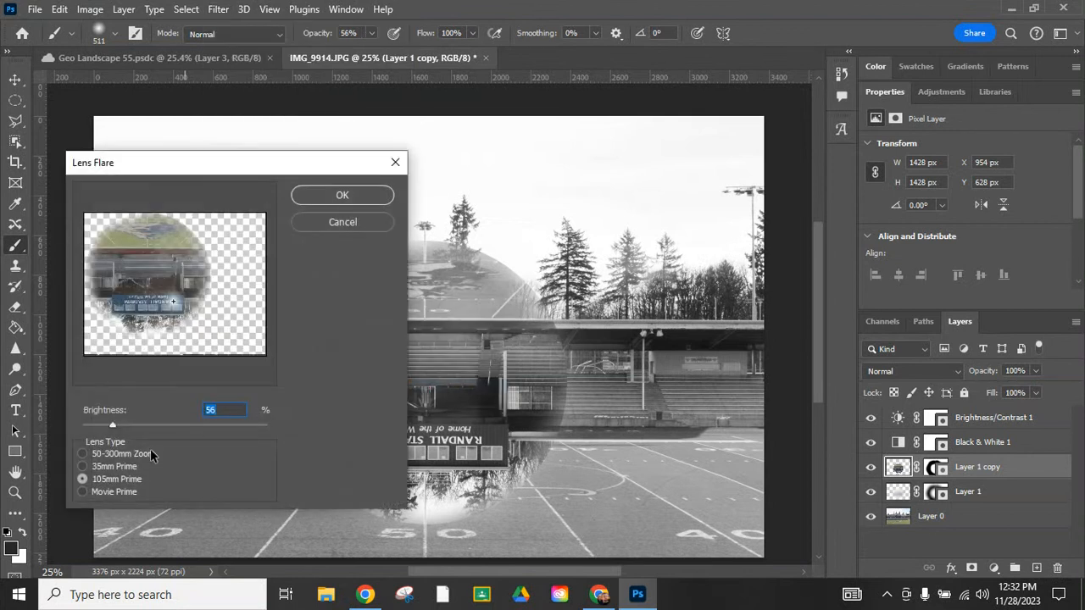
left_click(81, 466)
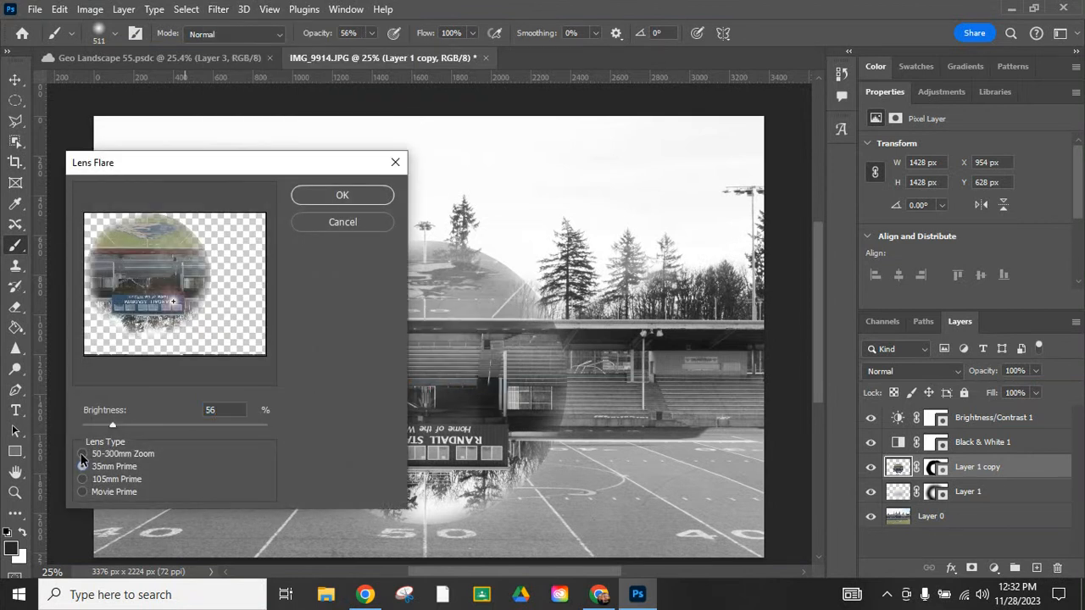
left_click(82, 455)
left_click(82, 479)
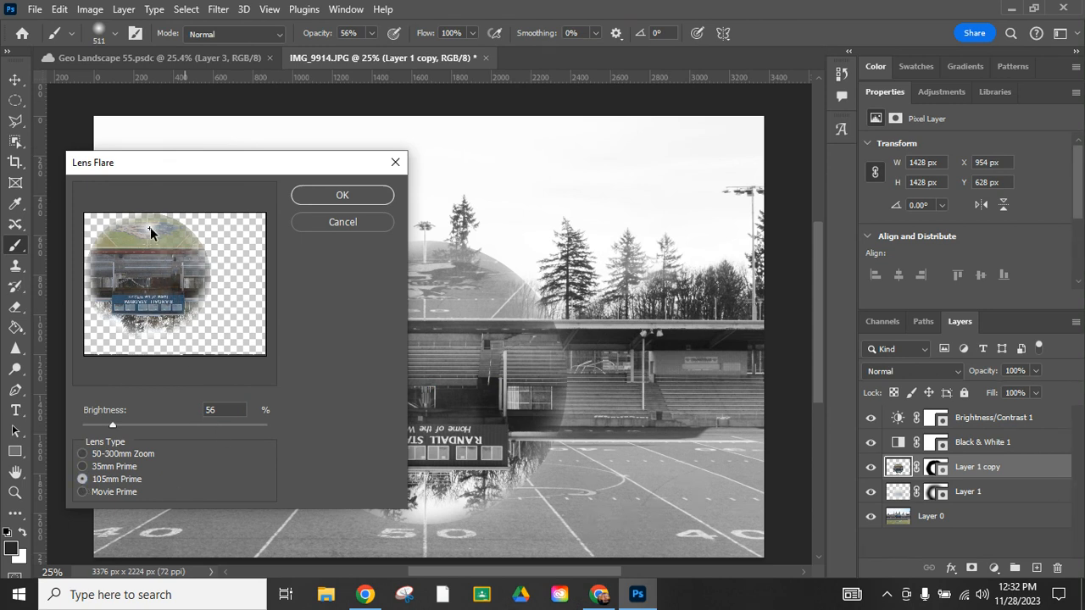
left_click_drag(148, 233, 180, 248)
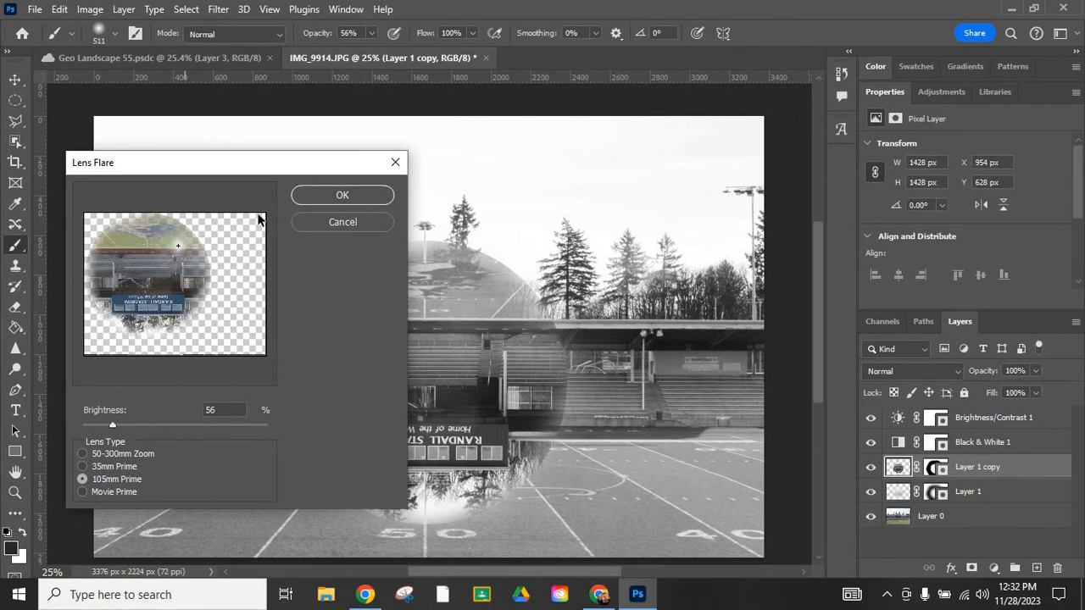
left_click_drag(177, 244, 146, 229)
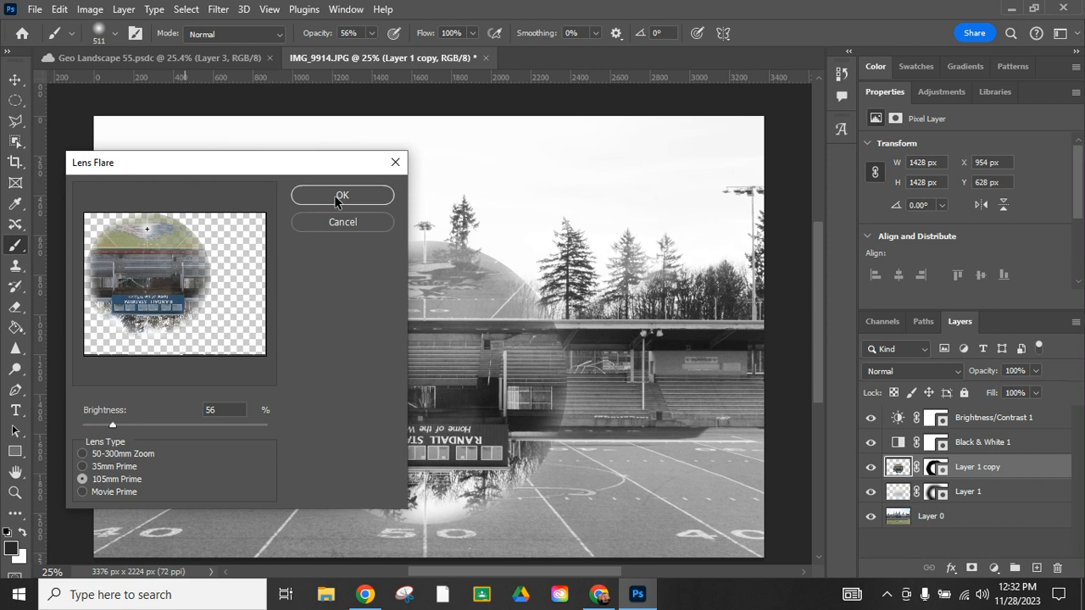
left_click_drag(112, 425, 120, 428)
left_click_drag(168, 430, 142, 427)
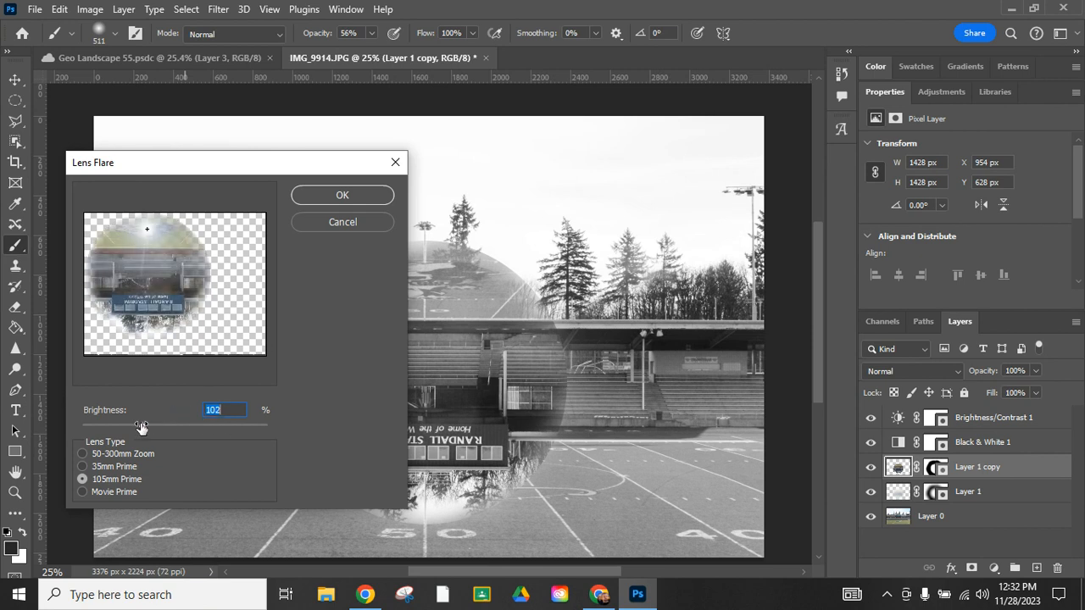
left_click(342, 196)
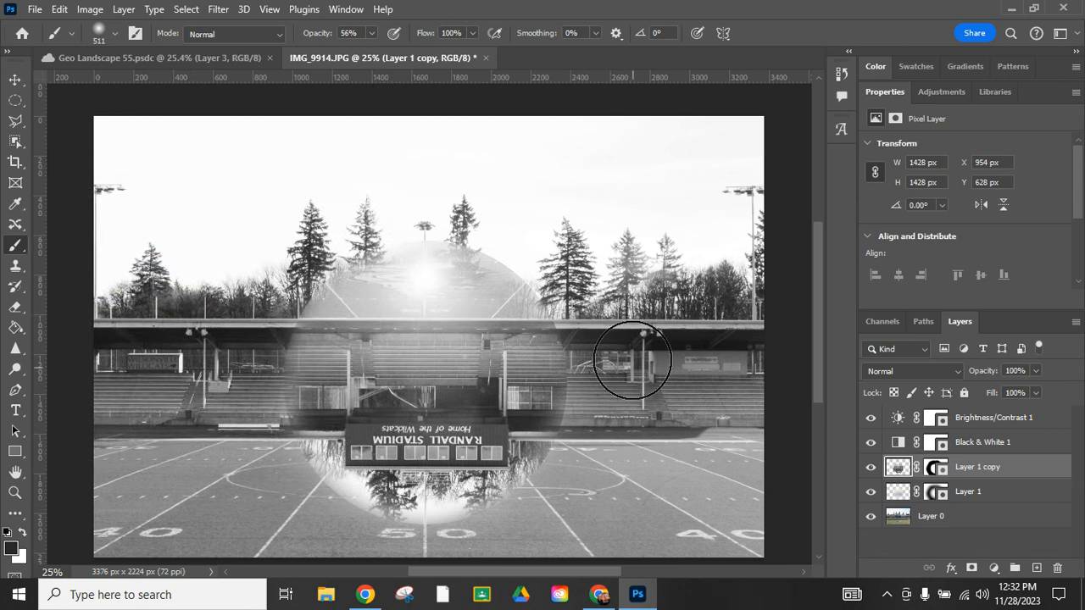
key("ctrl+z")
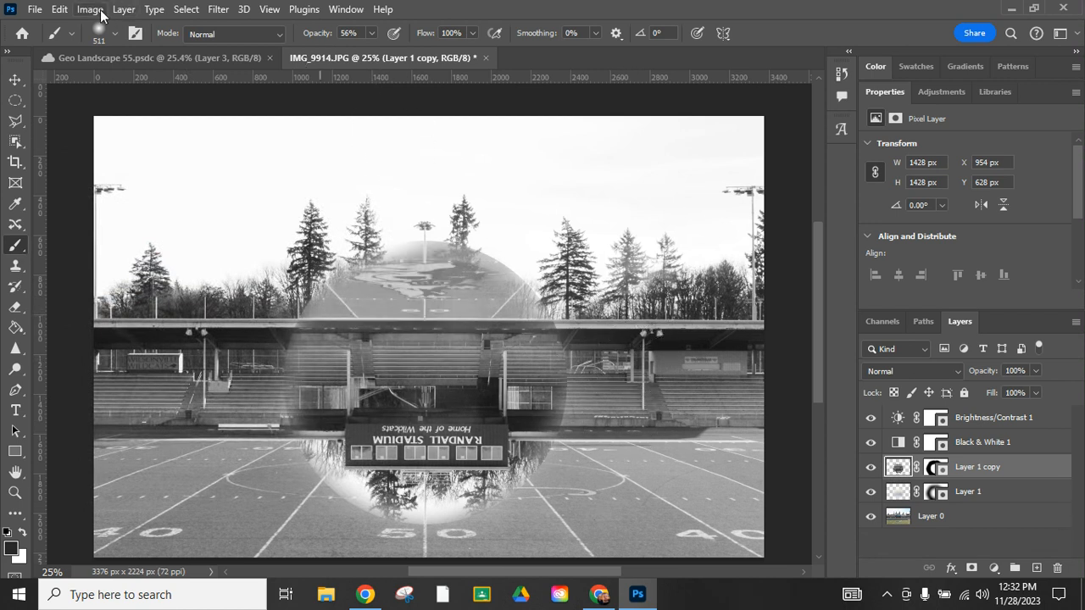
Step: Render a 105mm Prime lens flare at 56% brightness in the upper middle of the circle on Layer 1 copy
left_click(226, 12)
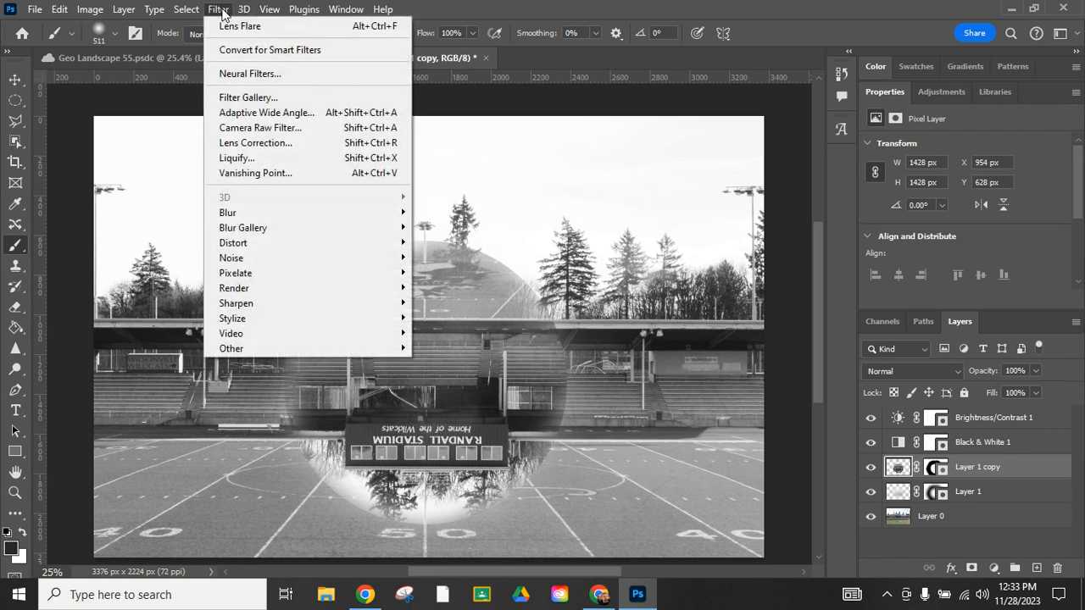
mouse_move(360, 288)
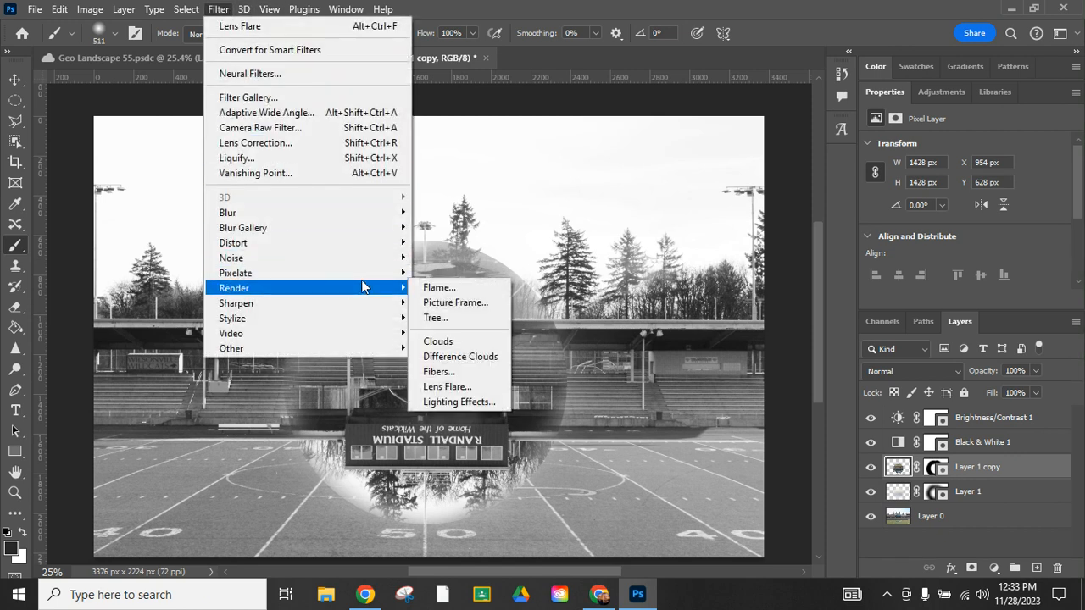
left_click(462, 387)
left_click_drag(140, 427, 116, 427)
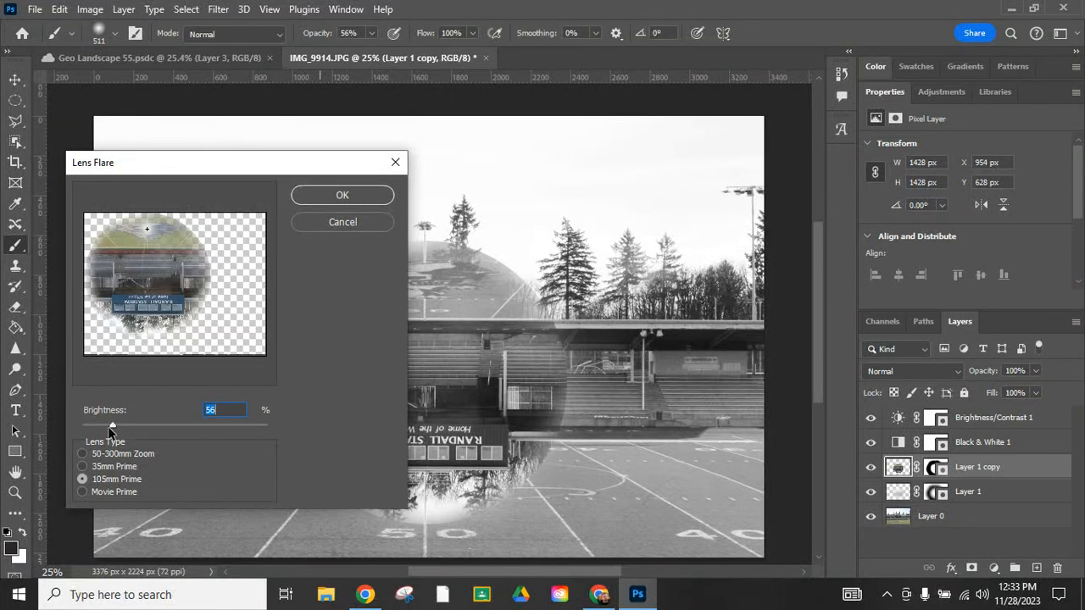
left_click(361, 198)
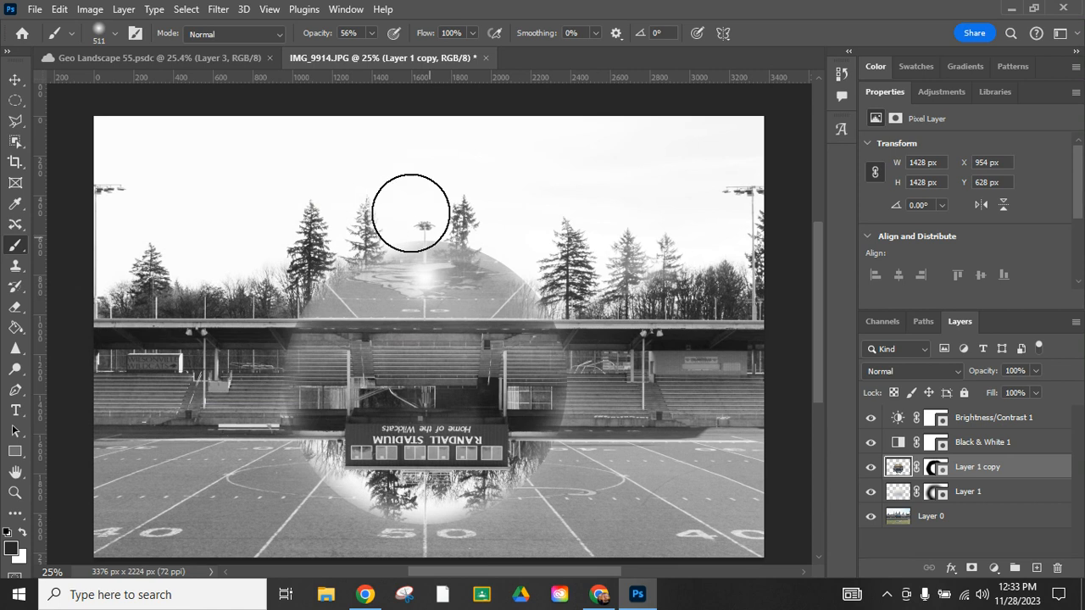
Step: Add a second 105mm Prime lens flare at 56% brightness over the flipped scoreboard on Layer 1 copy
left_click(218, 9)
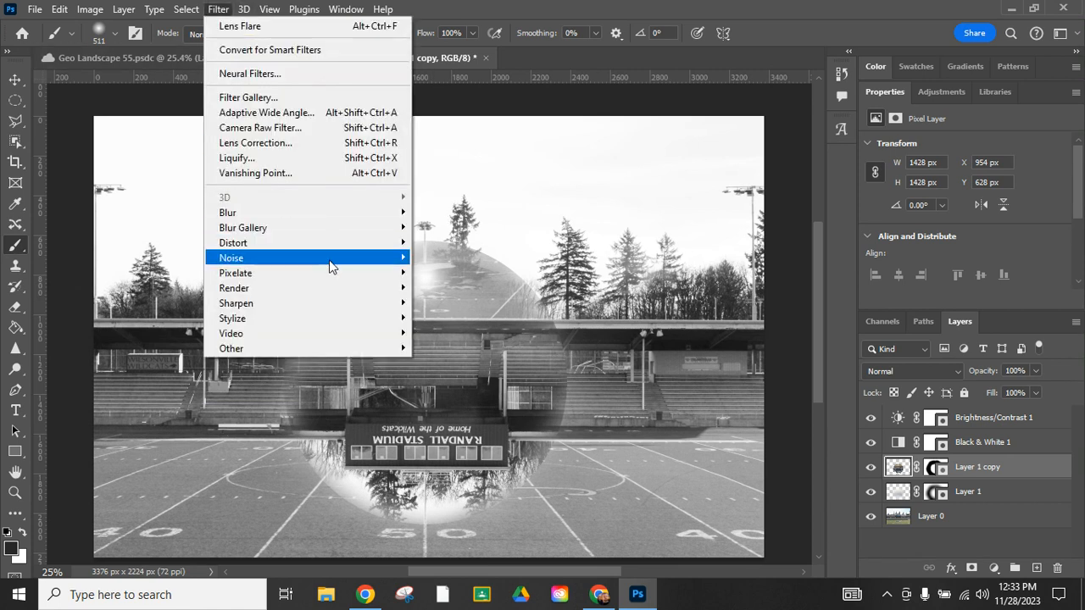
mouse_move(374, 248)
mouse_move(390, 289)
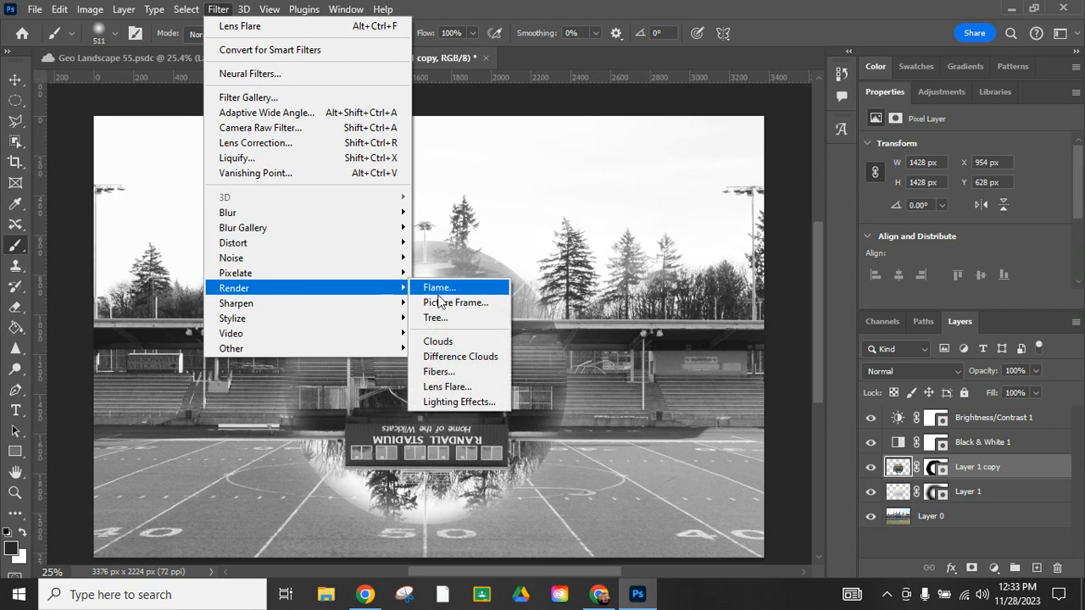
left_click(458, 386)
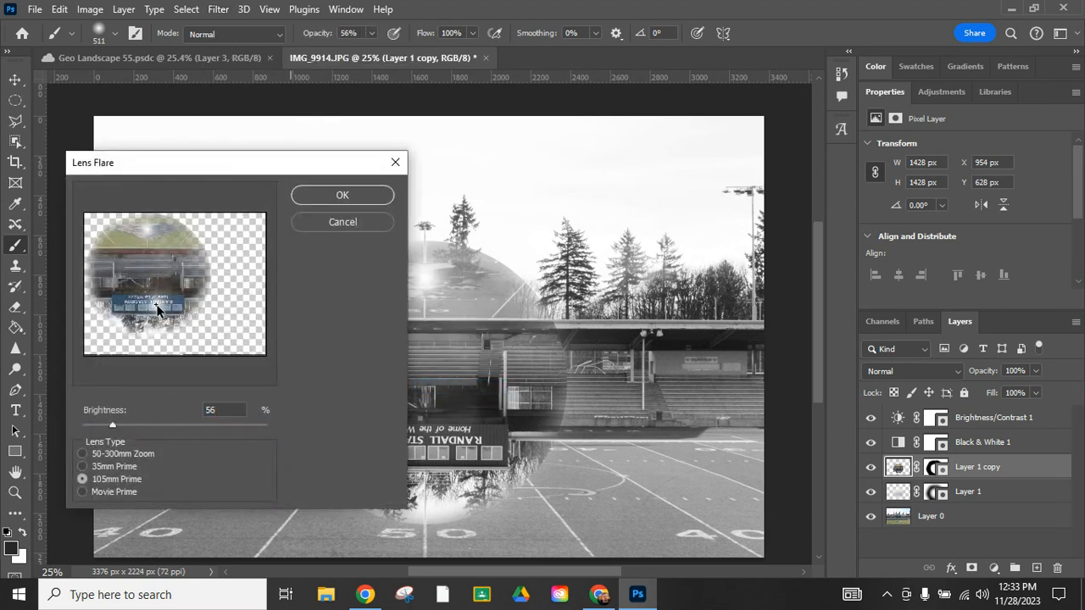
left_click(308, 197)
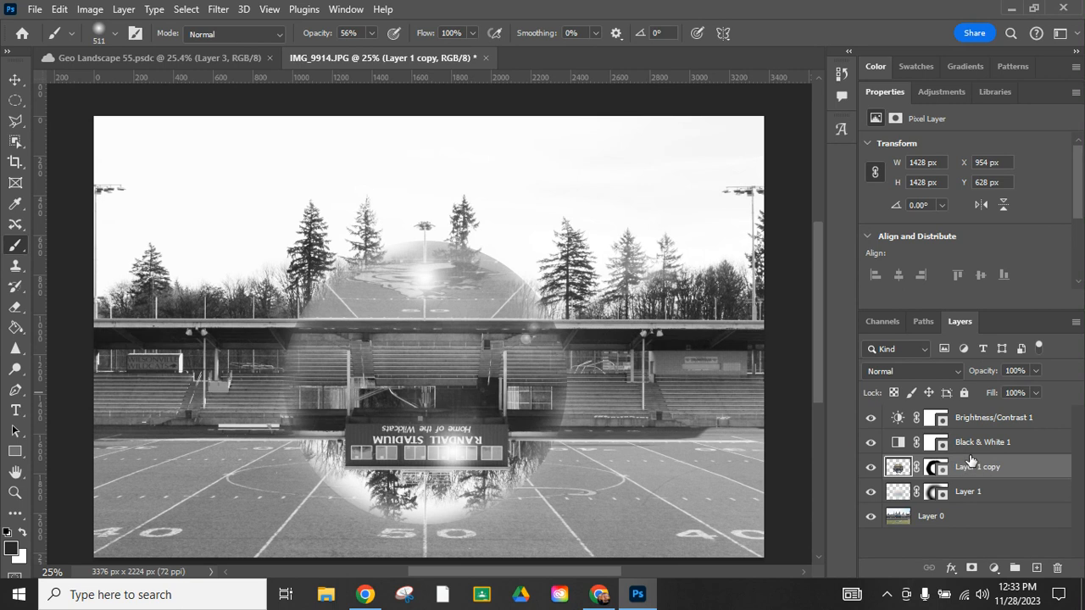
Step: Add a new empty layer directly above Layer 0 and activate the Elliptical Marquee tool
left_click(958, 525)
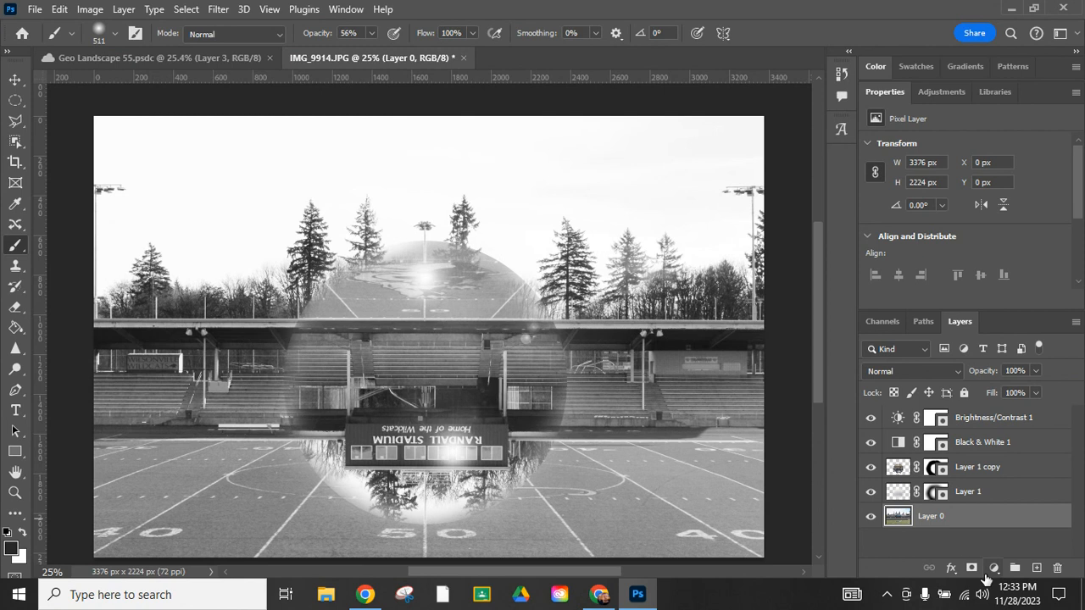
left_click(1037, 569)
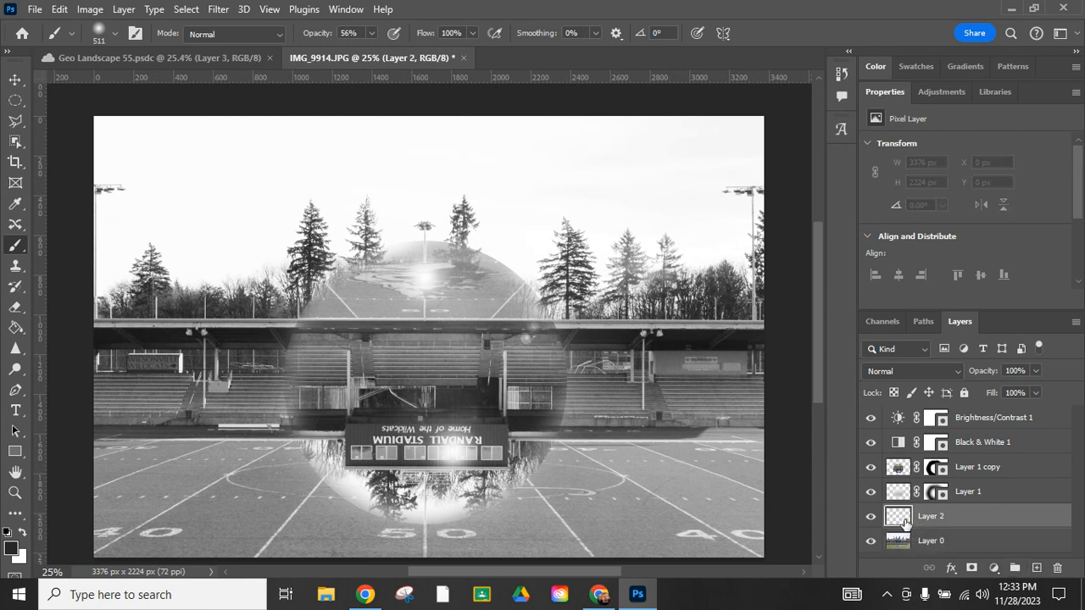
left_click(16, 100)
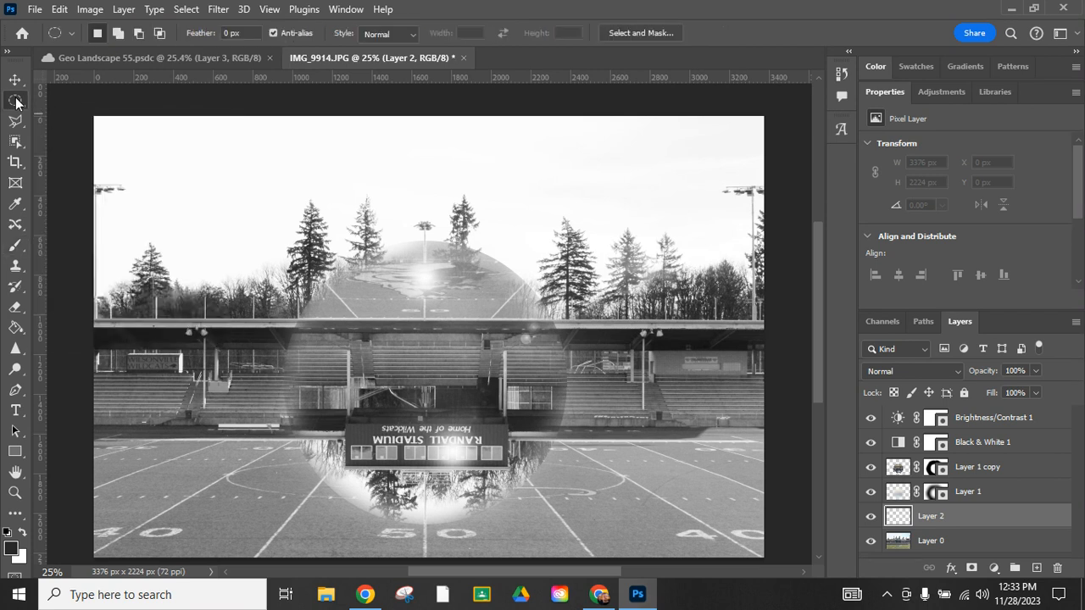
Step: Make an elliptical selection about 1584 by 288 px on the field below the circle and nudge it horizontally to X 878 px
left_click_drag(257, 500, 570, 555)
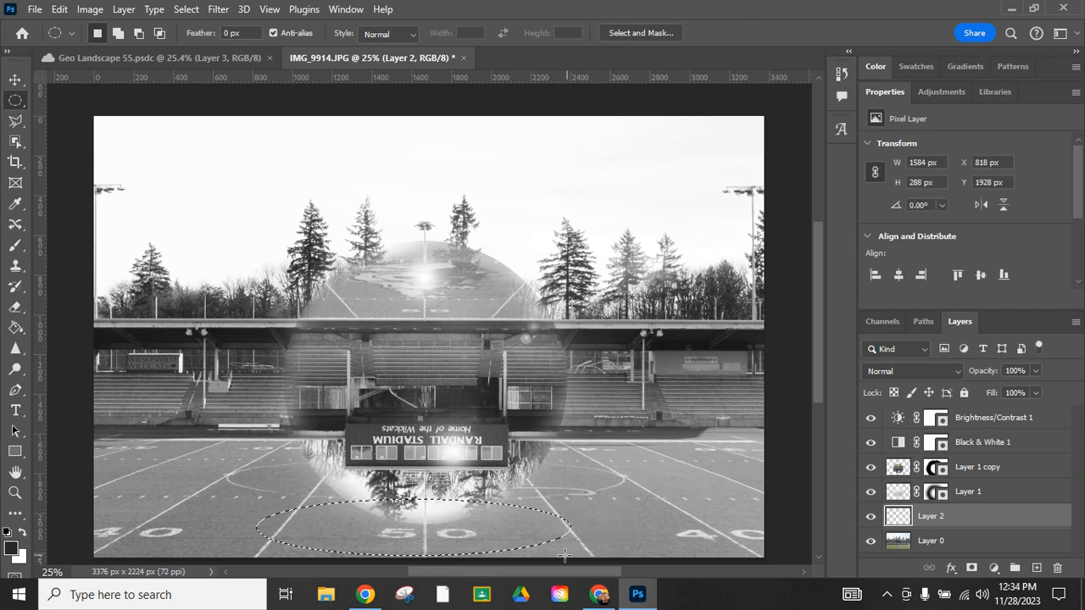
key("Right")
key("Right")
key("Right")
key("Right")
key("Right")
key("Right")
key("Right")
key("Right")
key("Right")
key("Right")
key("Right")
key("Right")
key("Right")
key("Right")
key("Right")
key("Right")
key("Right")
key("Right")
key("Right")
key("Right")
key("Right")
key("Right")
key("Right")
key("Right")
key("Right")
key("Right")
key("Right")
key("Right")
key("Right")
key("Right")
key("Right")
key("Right")
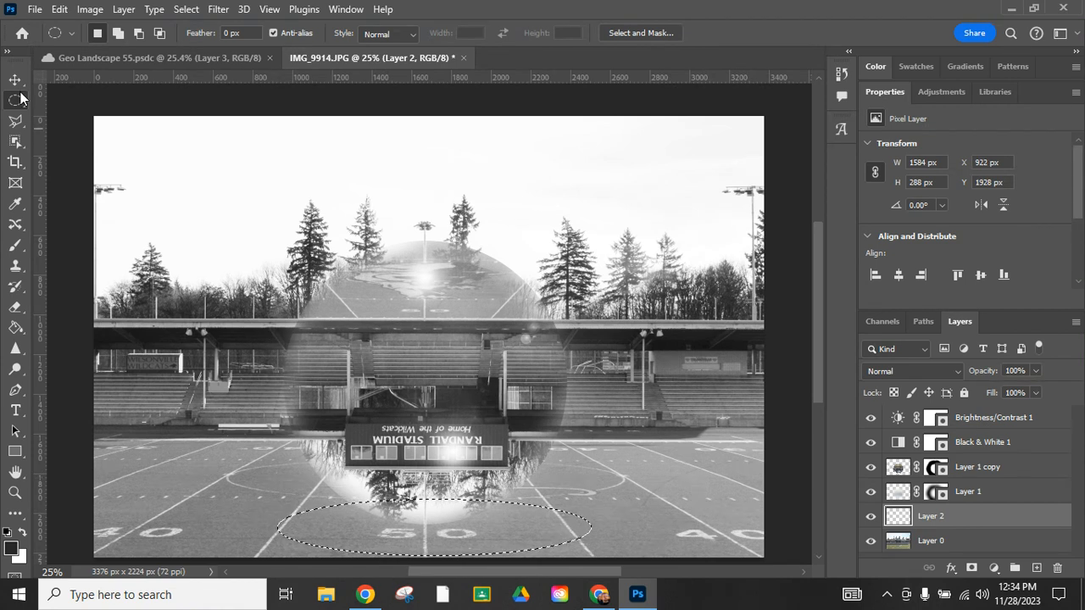
key("Left")
key("Left")
key("Left")
key("Left")
key("Left")
key("Left")
key("Left")
key("Left")
key("Left")
key("Left")
key("Left")
key("Left")
key("Left")
key("Left")
key("Left")
key("Left")
key("Left")
key("Left")
key("Left")
key("Left")
key("Left")
key("Left")
key("Left")
key("Left")
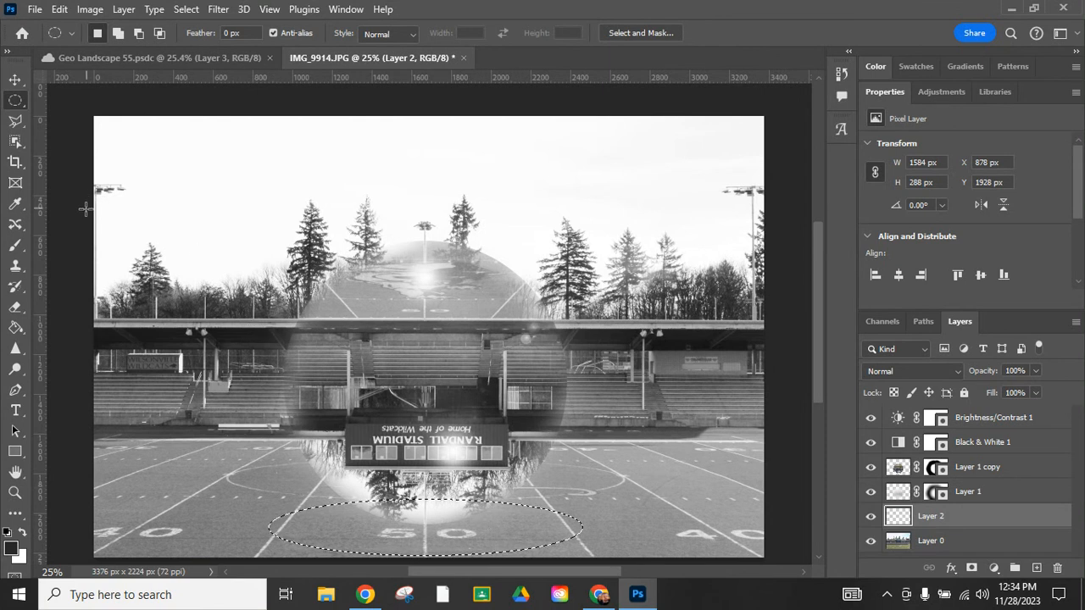
Step: Fill the elliptical selection on Layer 2 with the black foreground color using the Paint Bucket, and deselect it
left_click(16, 205)
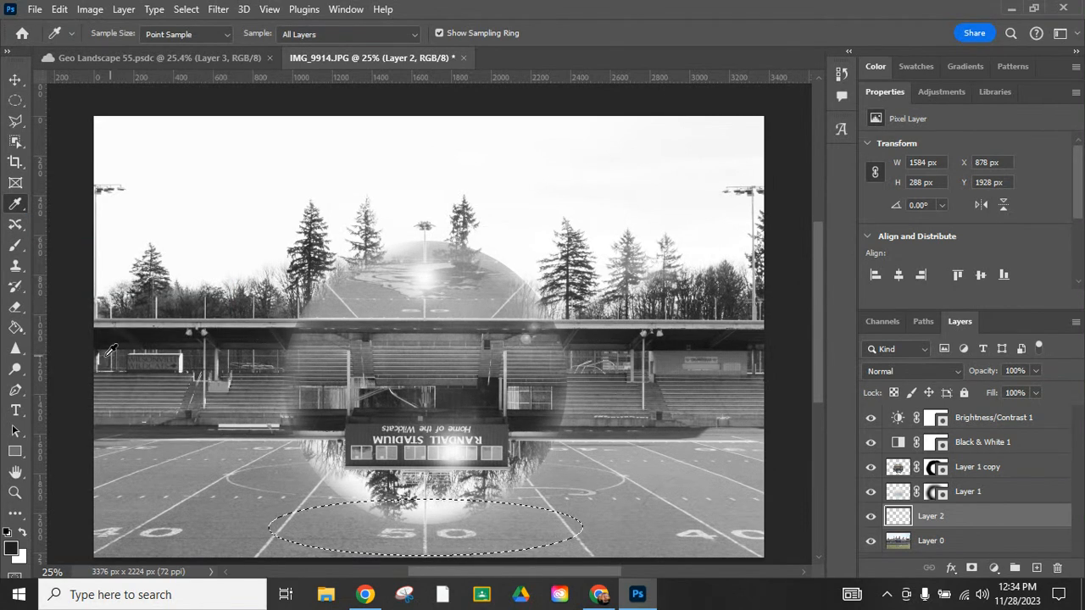
left_click(13, 329)
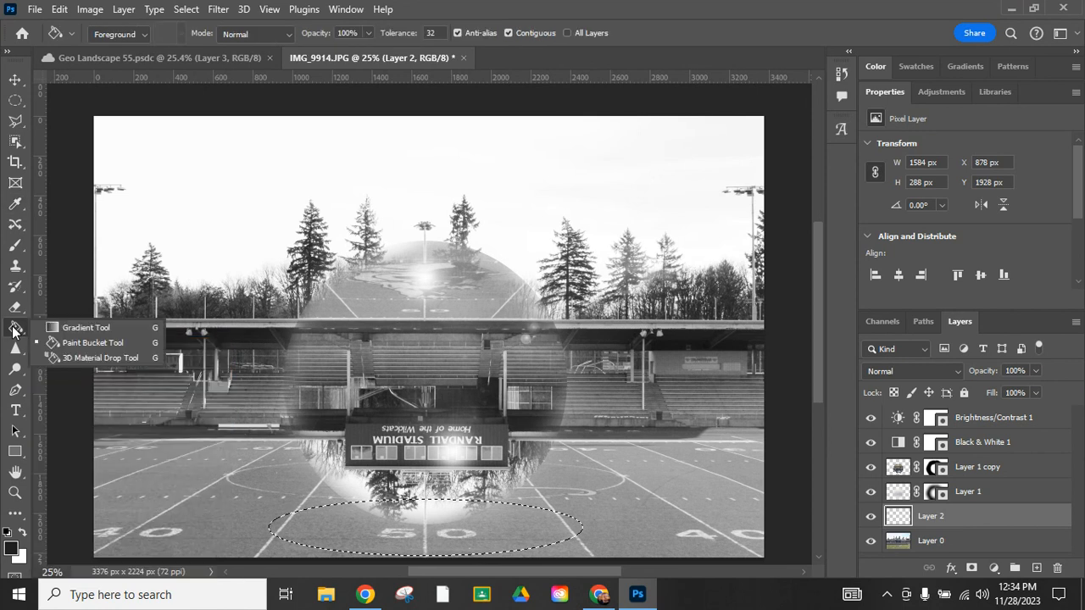
left_click(91, 342)
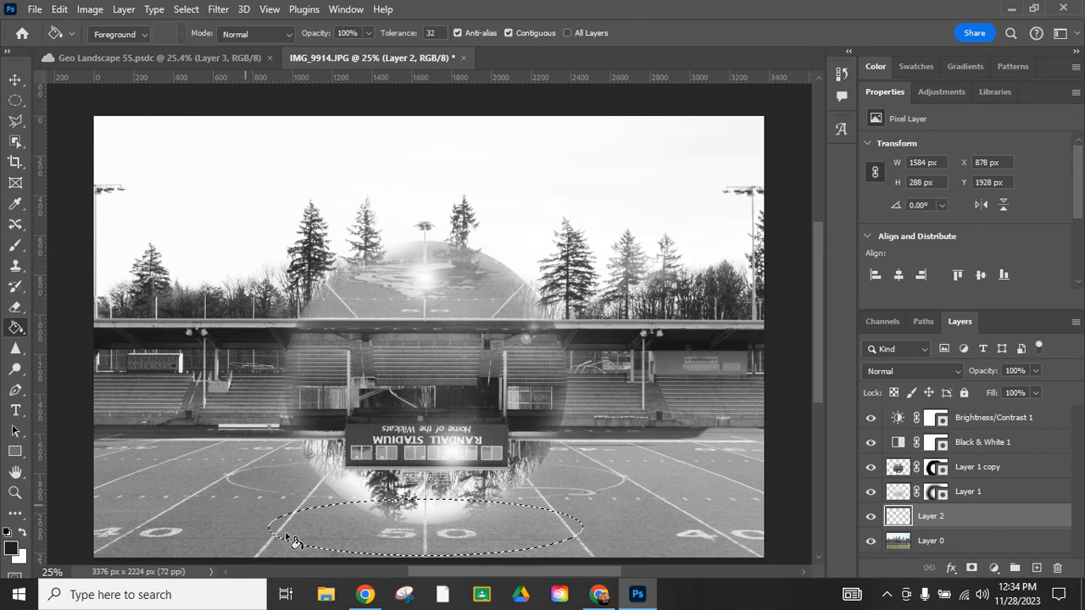
left_click(423, 539)
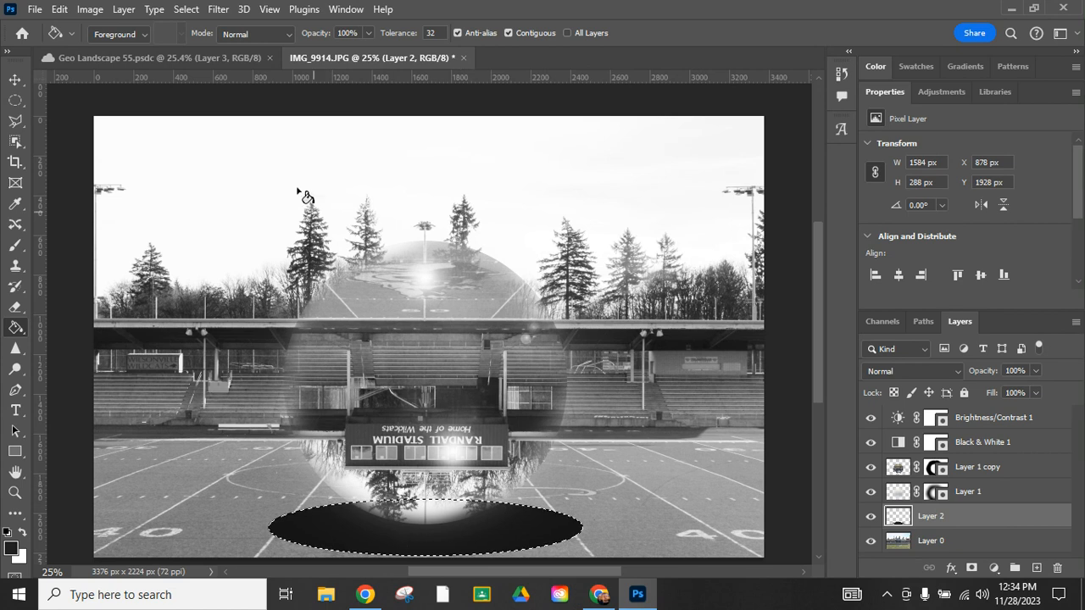
left_click(190, 13)
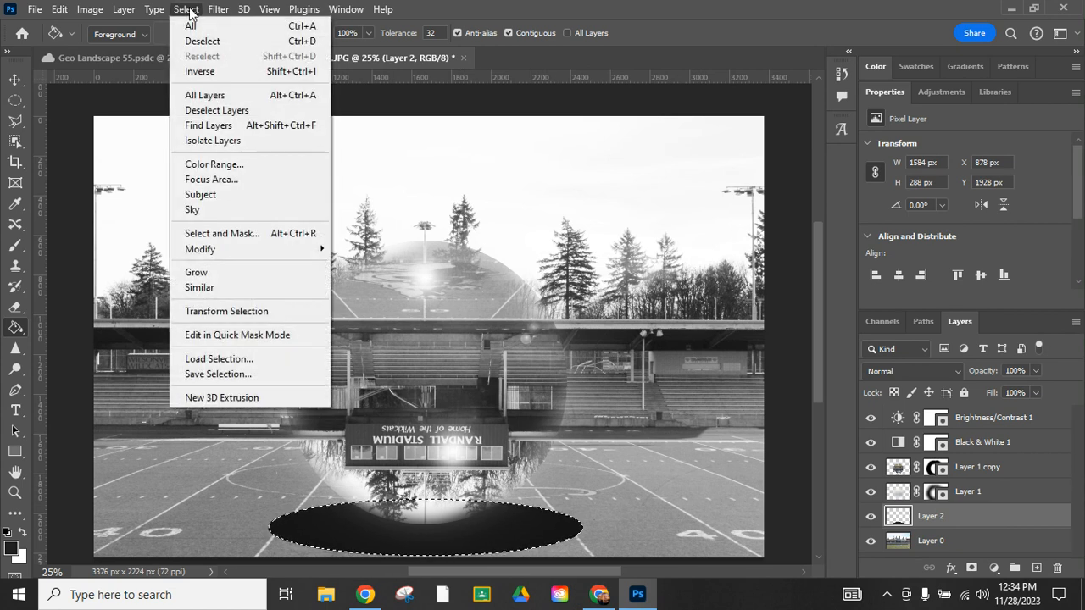
left_click(201, 42)
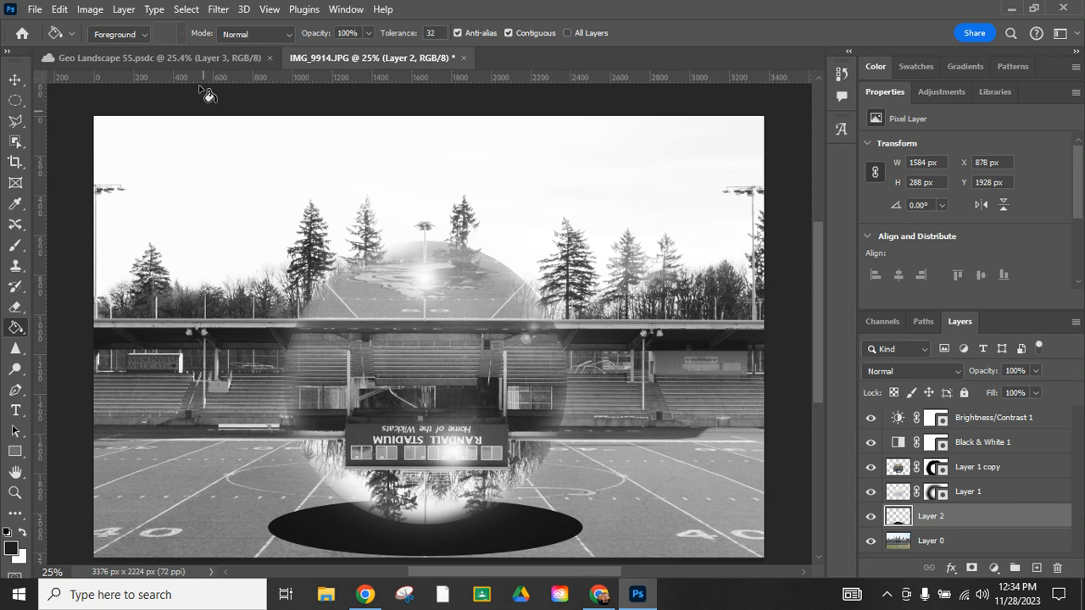
Step: Soften the black ellipse on Layer 2 into a shadow with a Gaussian Blur of 95.6 pixels radius
left_click(215, 11)
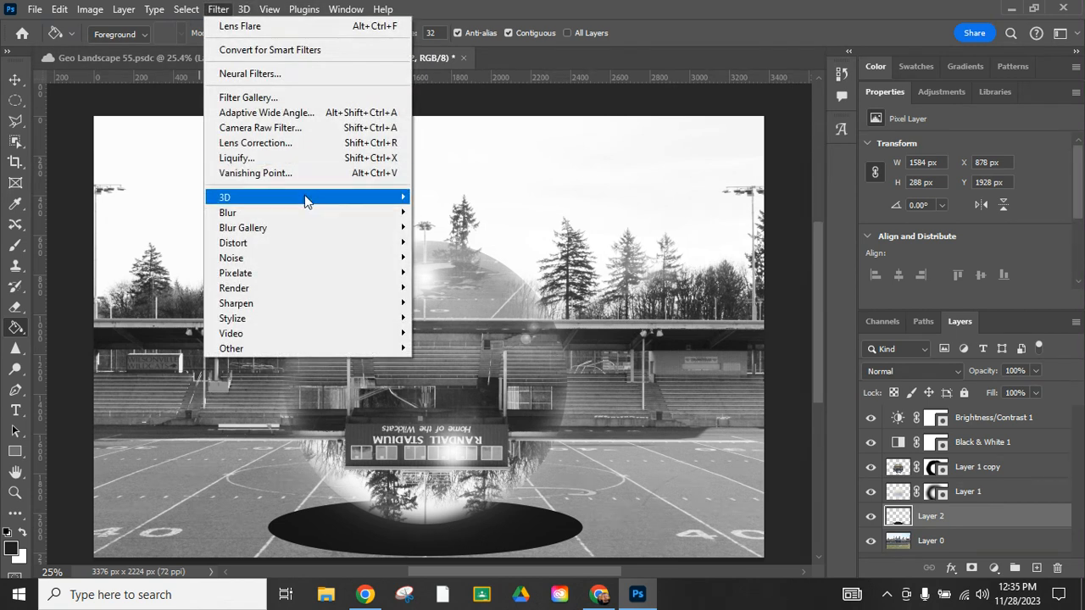
mouse_move(311, 212)
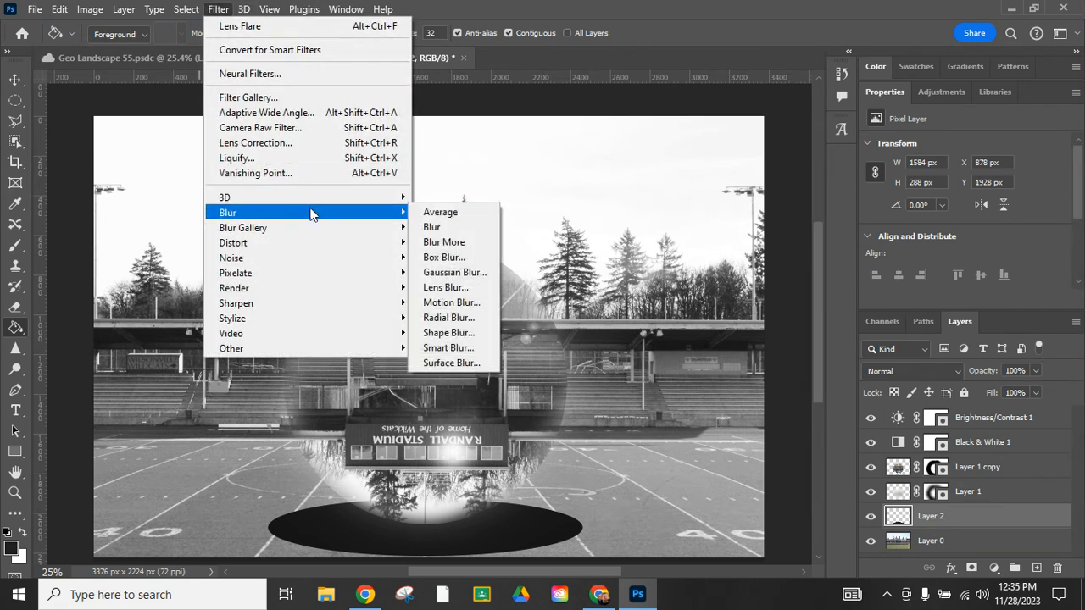
left_click(455, 272)
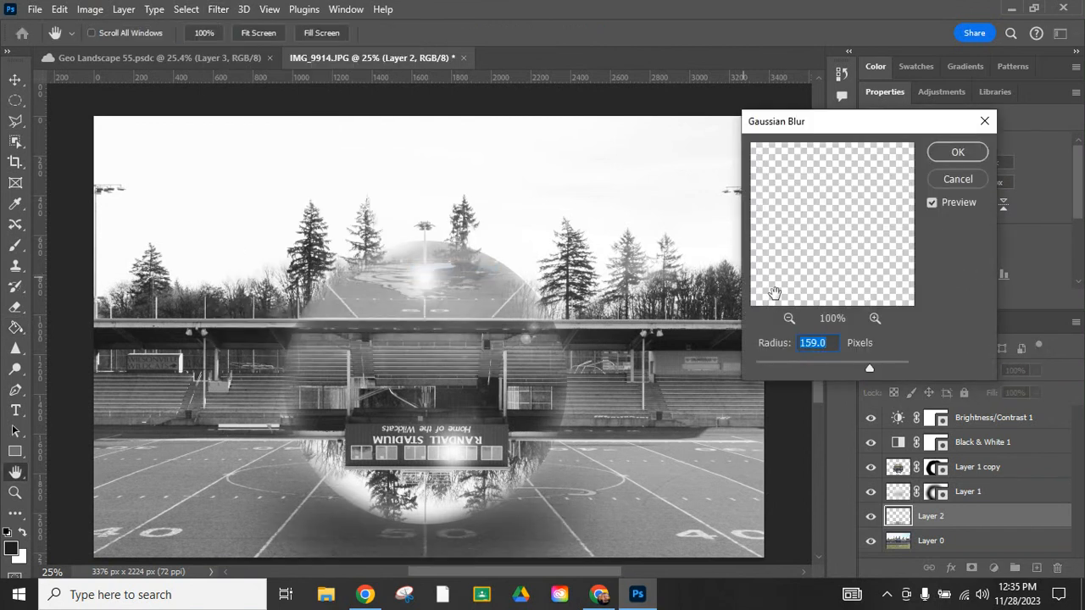
mouse_move(870, 368)
left_mouse_down()
mouse_move(767, 371)
mouse_move(853, 365)
left_mouse_up()
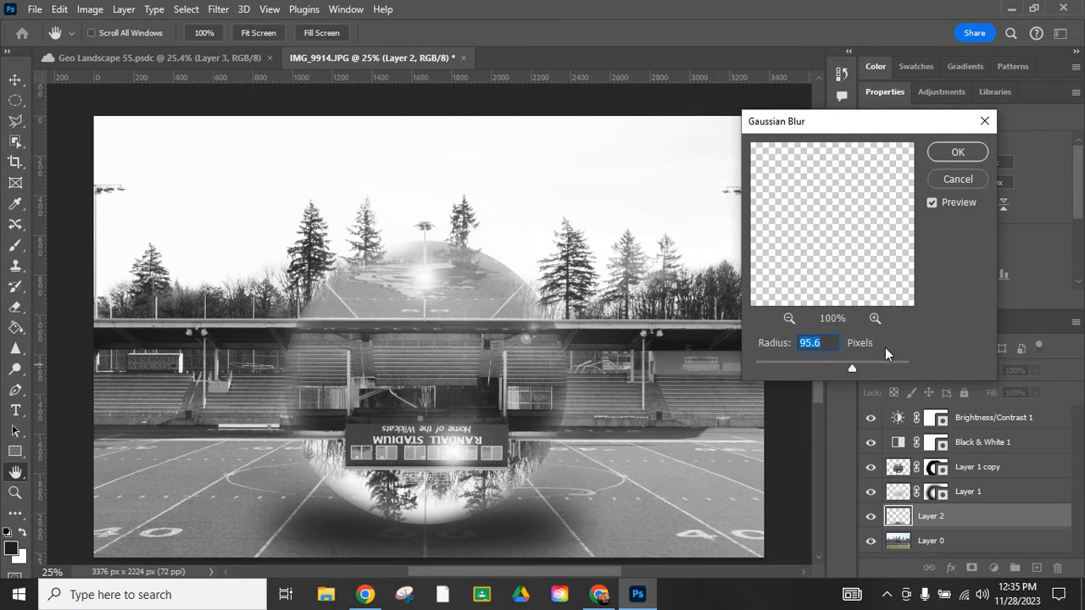
left_click(958, 152)
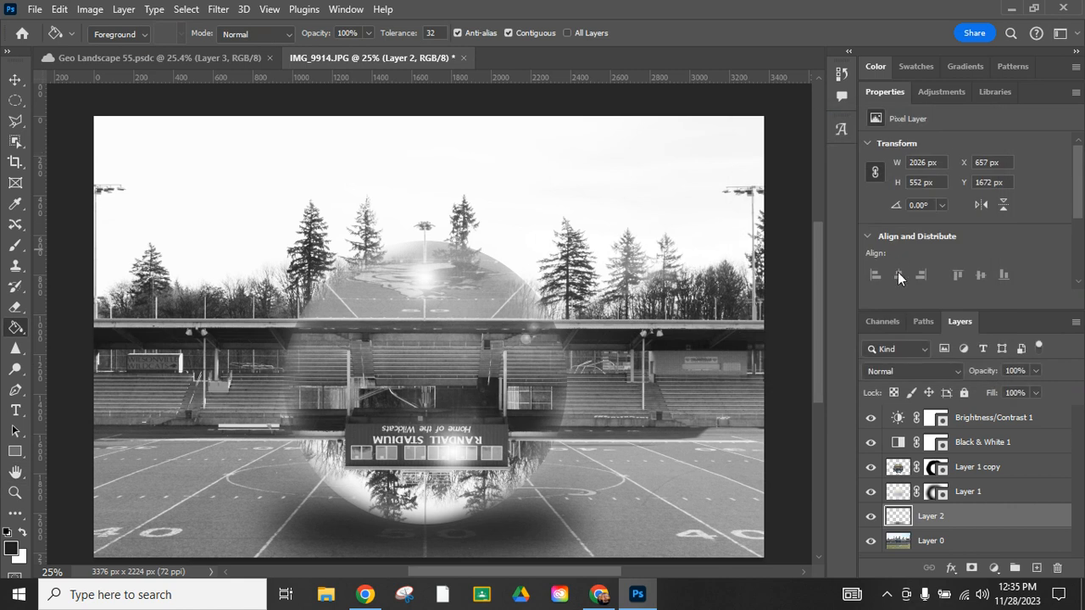
Step: Set Layer 2's opacity to 90% and preview other blend modes such as Screen, keeping Normal
left_click(1036, 371)
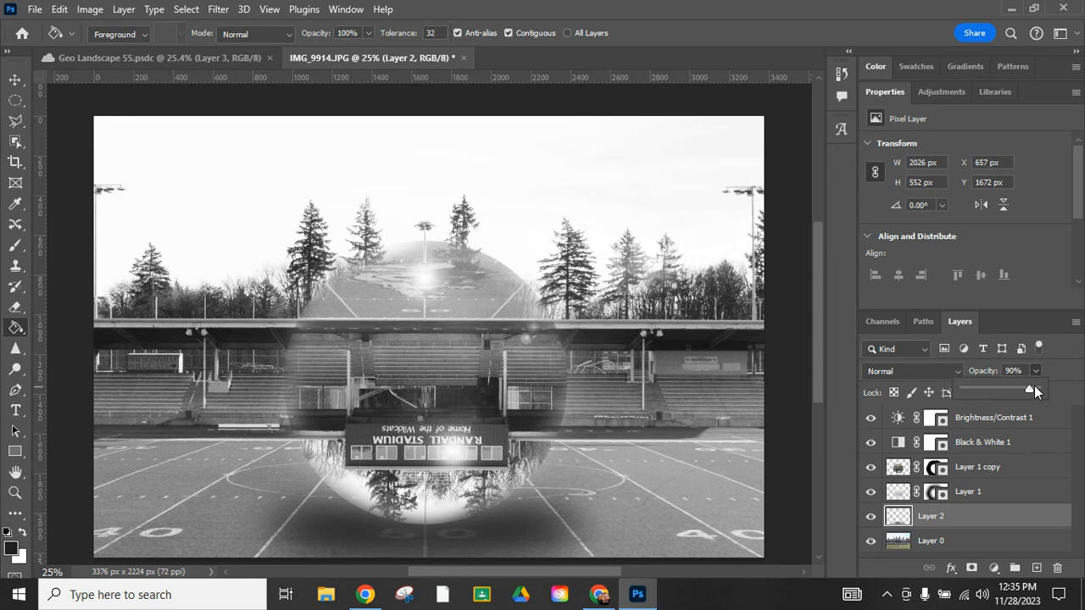
left_click(1059, 376)
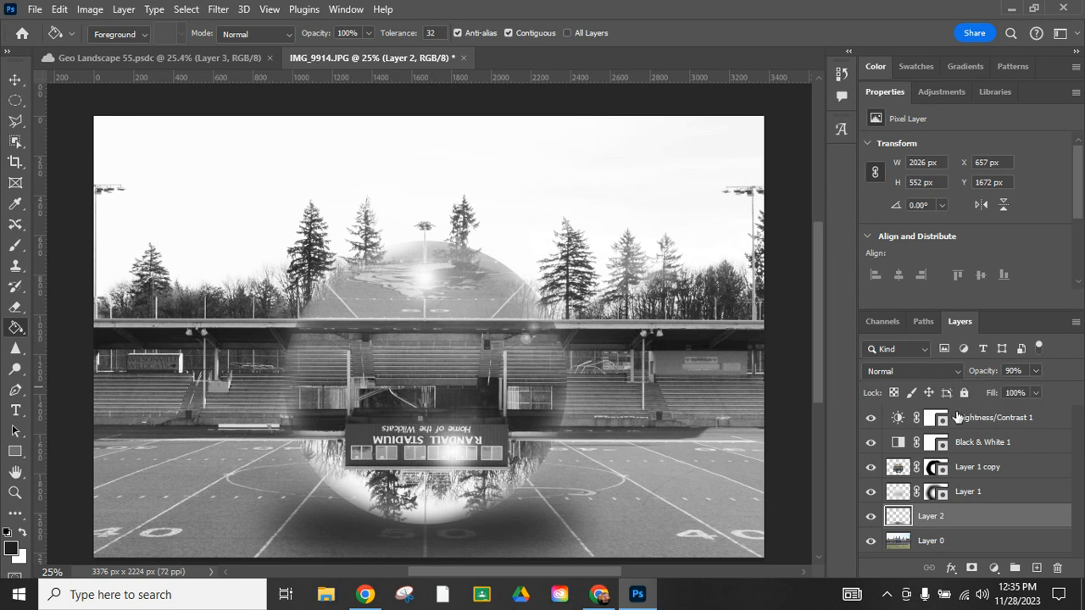
left_click(957, 370)
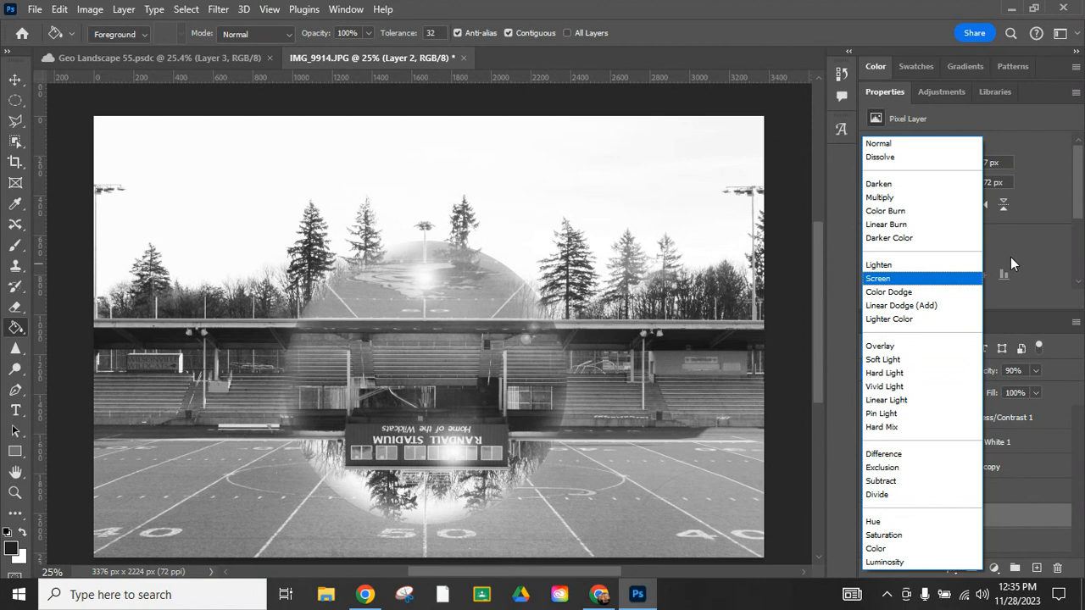
left_click(1044, 253)
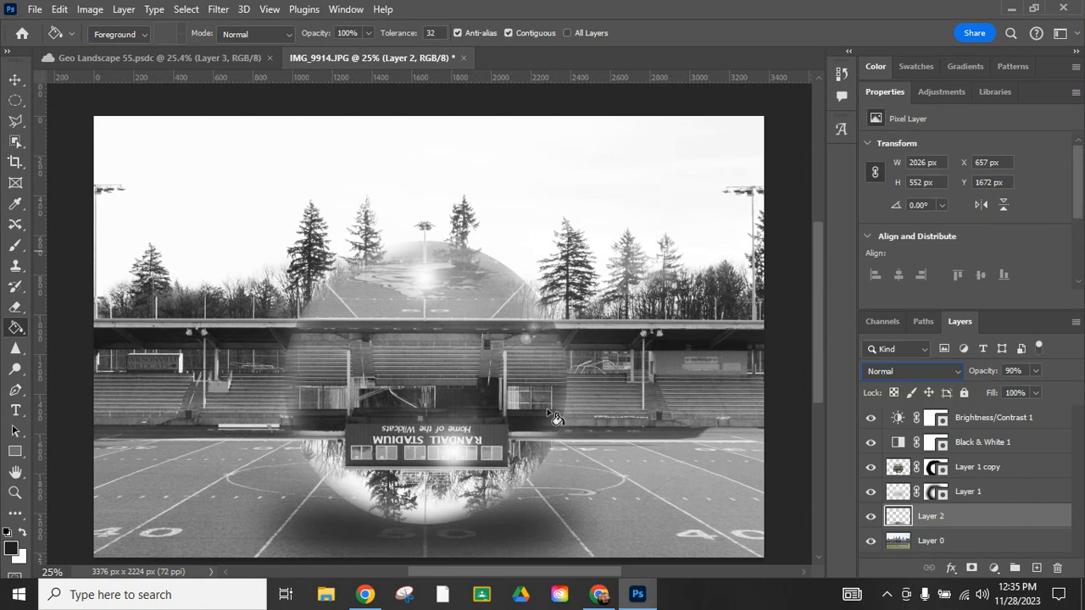
double_click(14, 475)
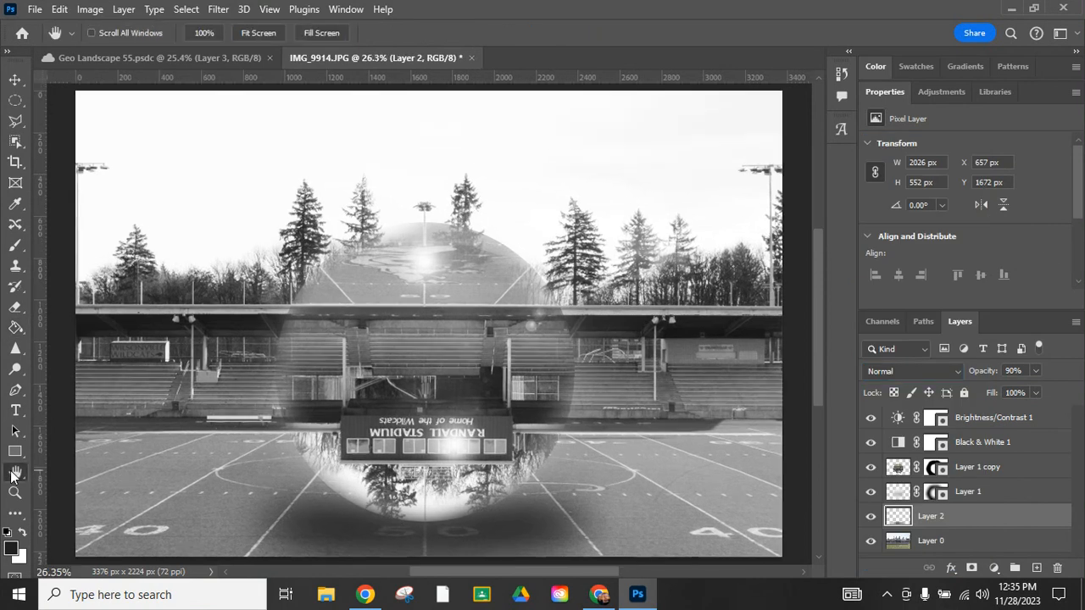
Step: Switch to the Chrome browser window
left_click(606, 597)
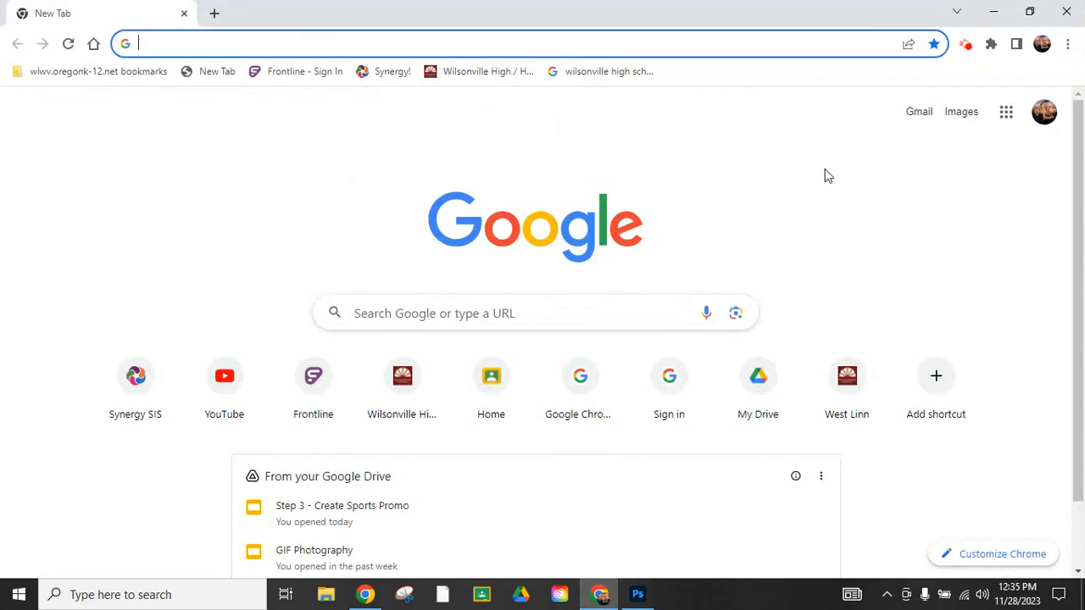